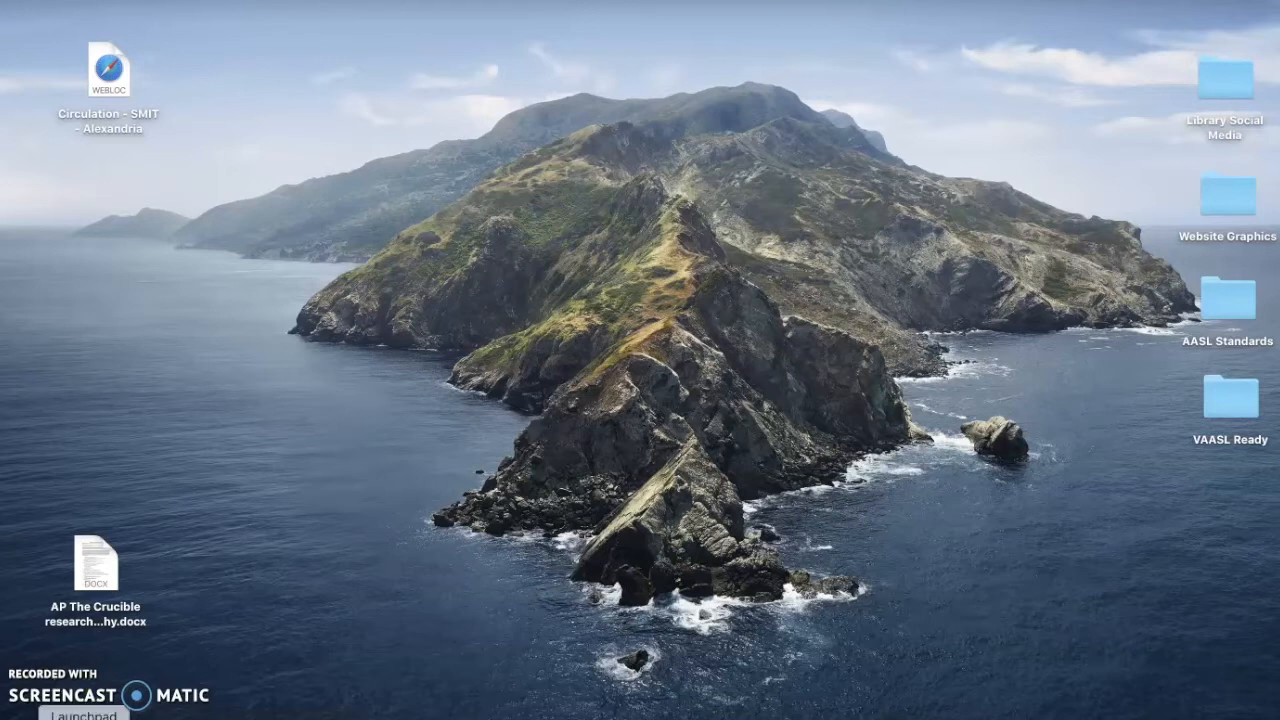
Step: Open iMovie and create a new movie project
left_click(84, 719)
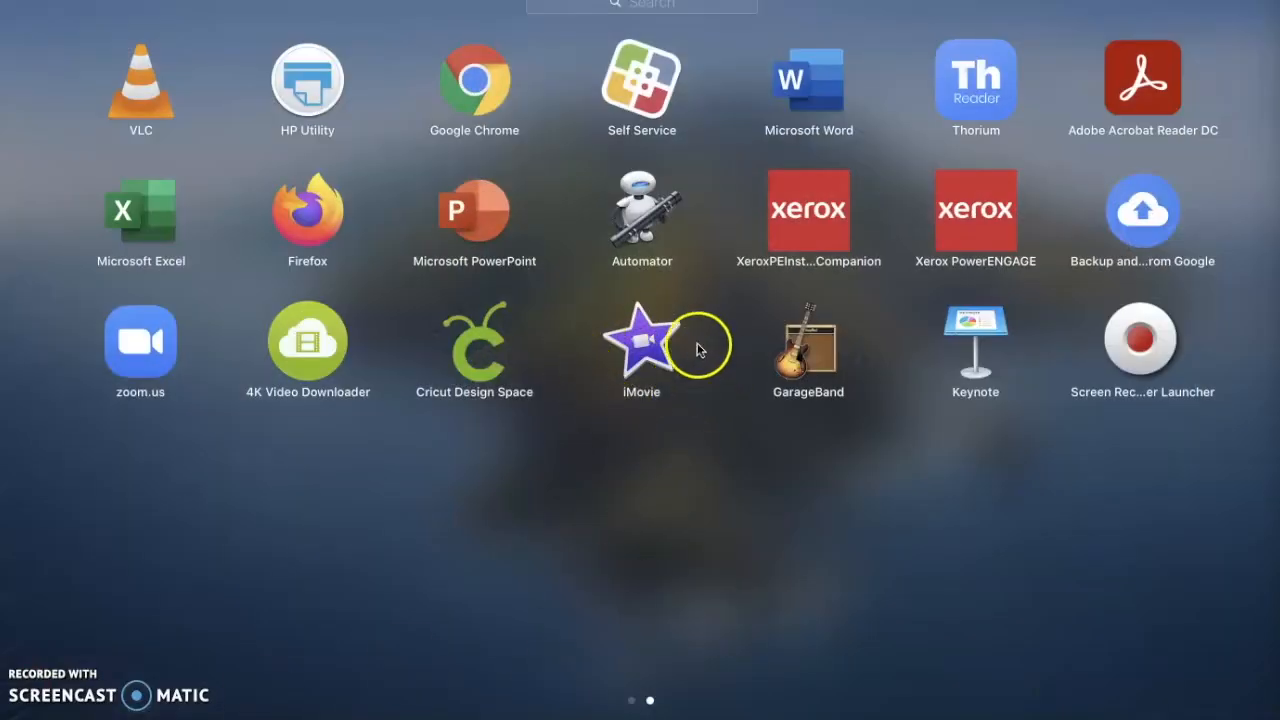
left_click(646, 335)
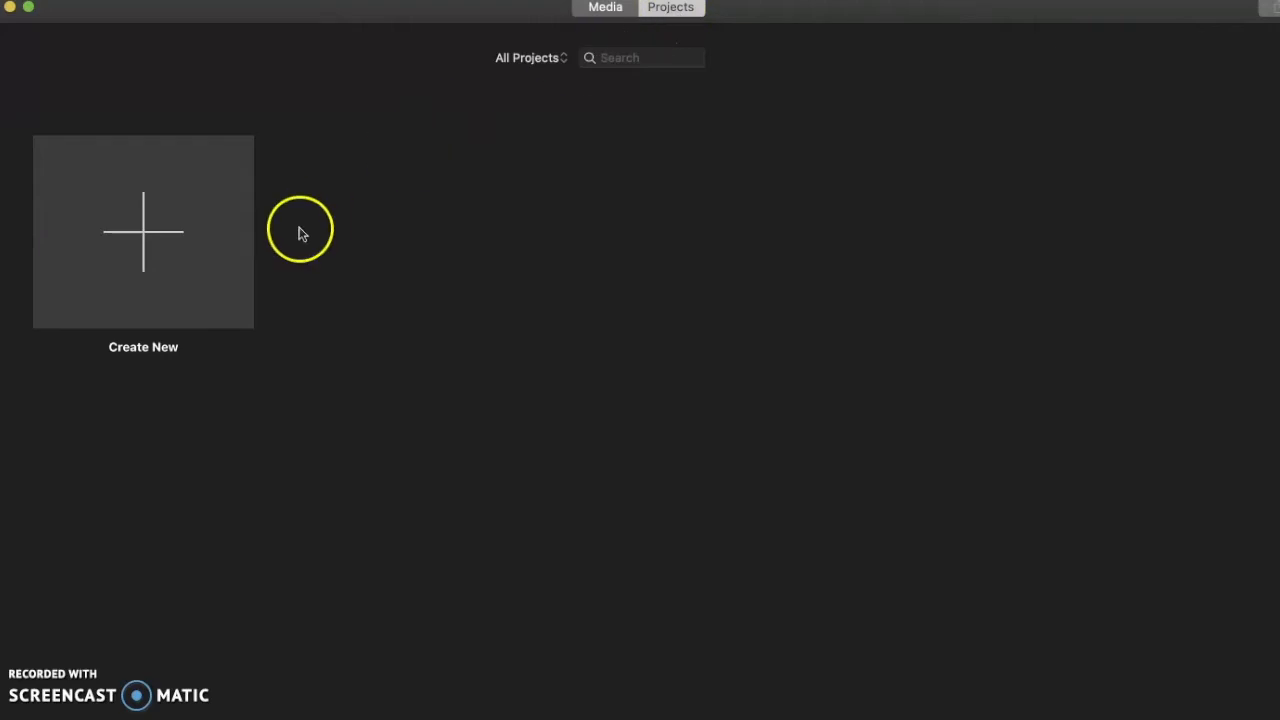
left_click(152, 243)
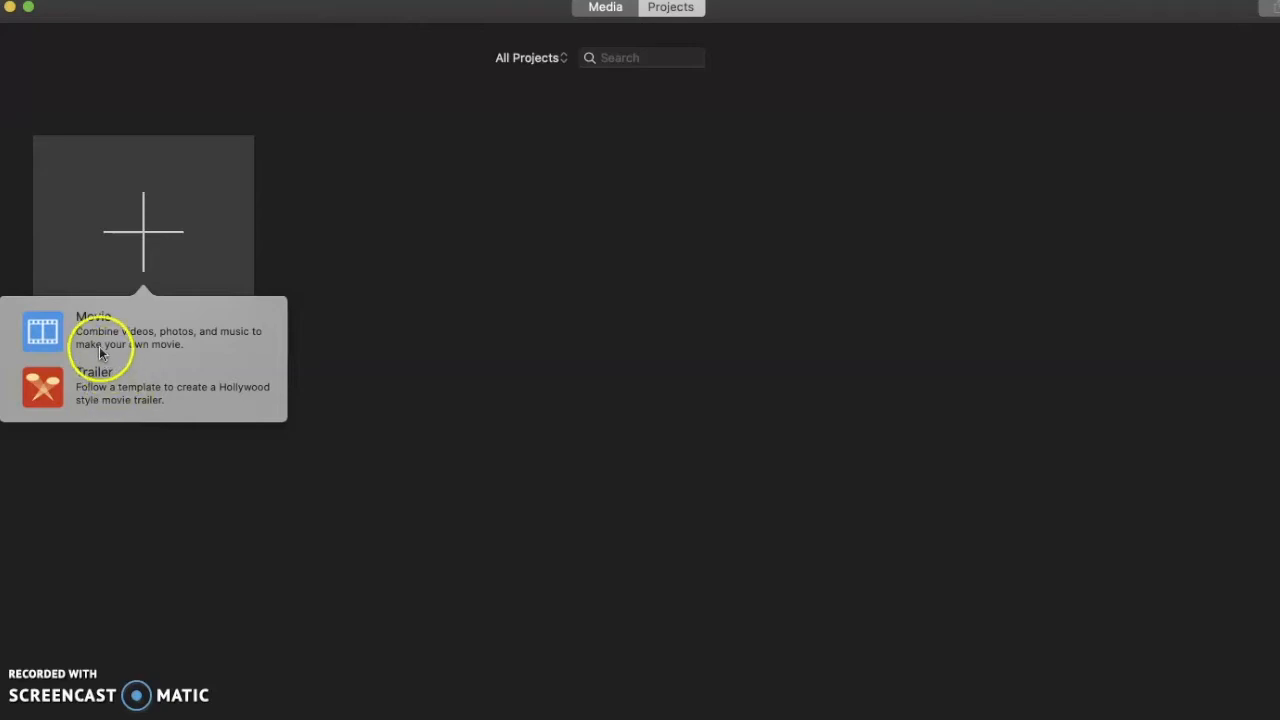
left_click(42, 333)
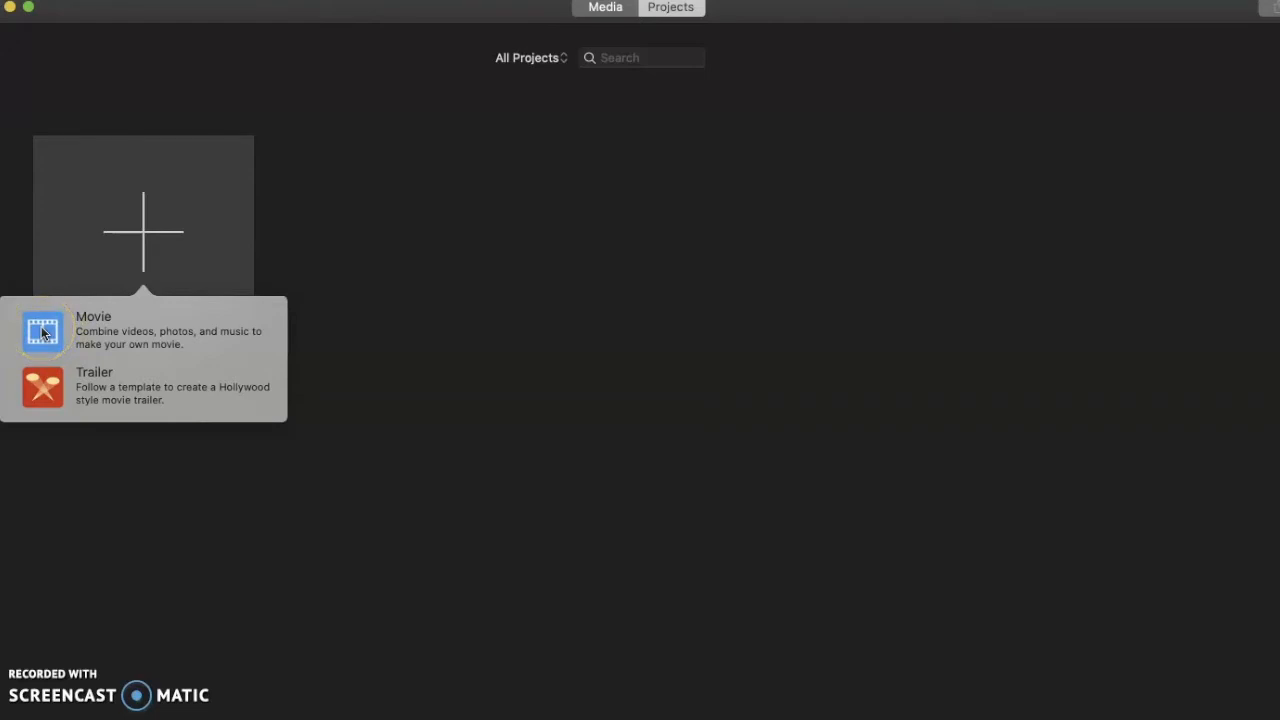
left_click(42, 333)
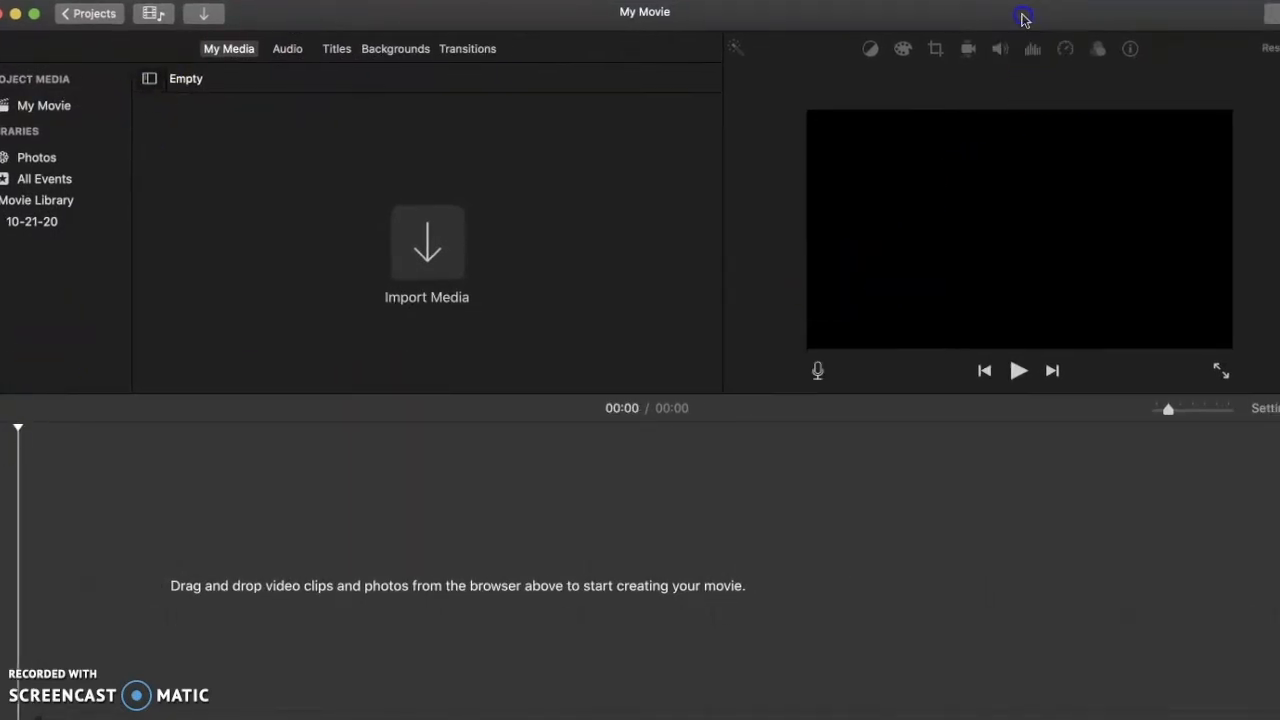
Step: Reposition the iMovie window and shrink it slightly so the whole project workspace fits on screen
left_click_drag(1238, 245, 1182, 250)
left_click_drag(481, 20, 559, 28)
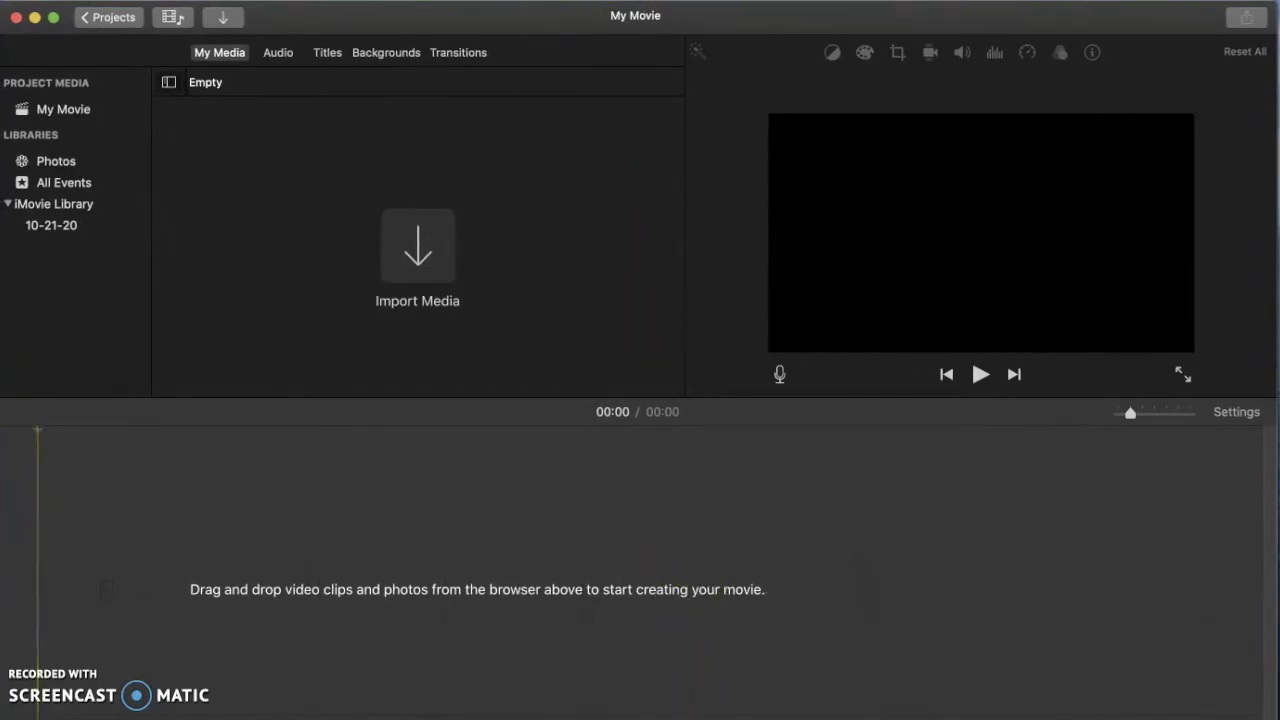
left_click_drag(503, 23, 476, 12)
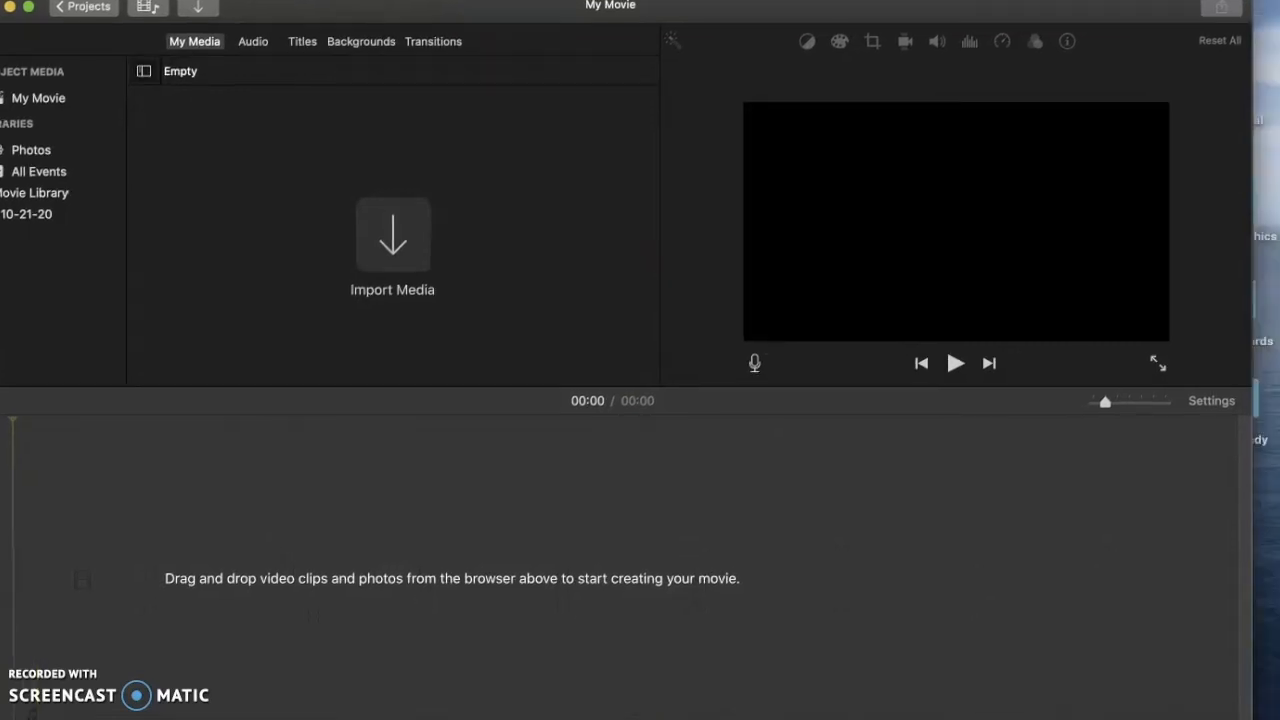
left_click_drag(1242, 718, 1230, 697)
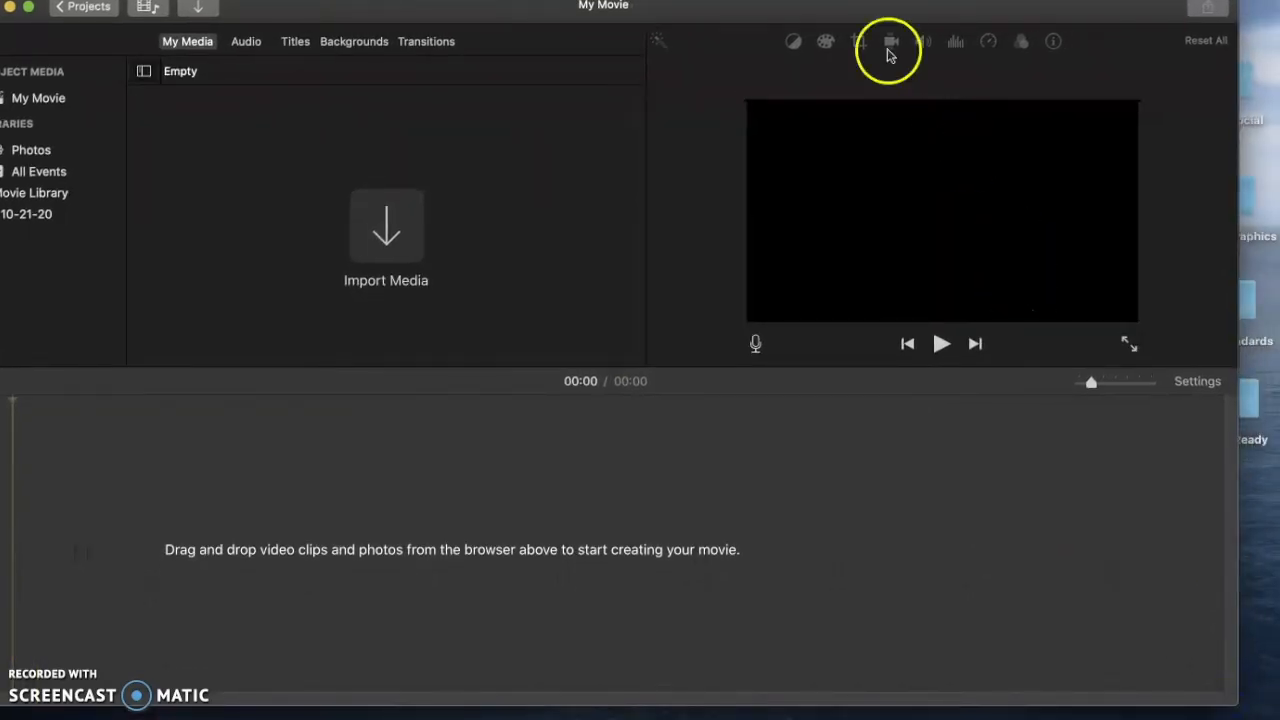
left_click_drag(729, 9, 758, 35)
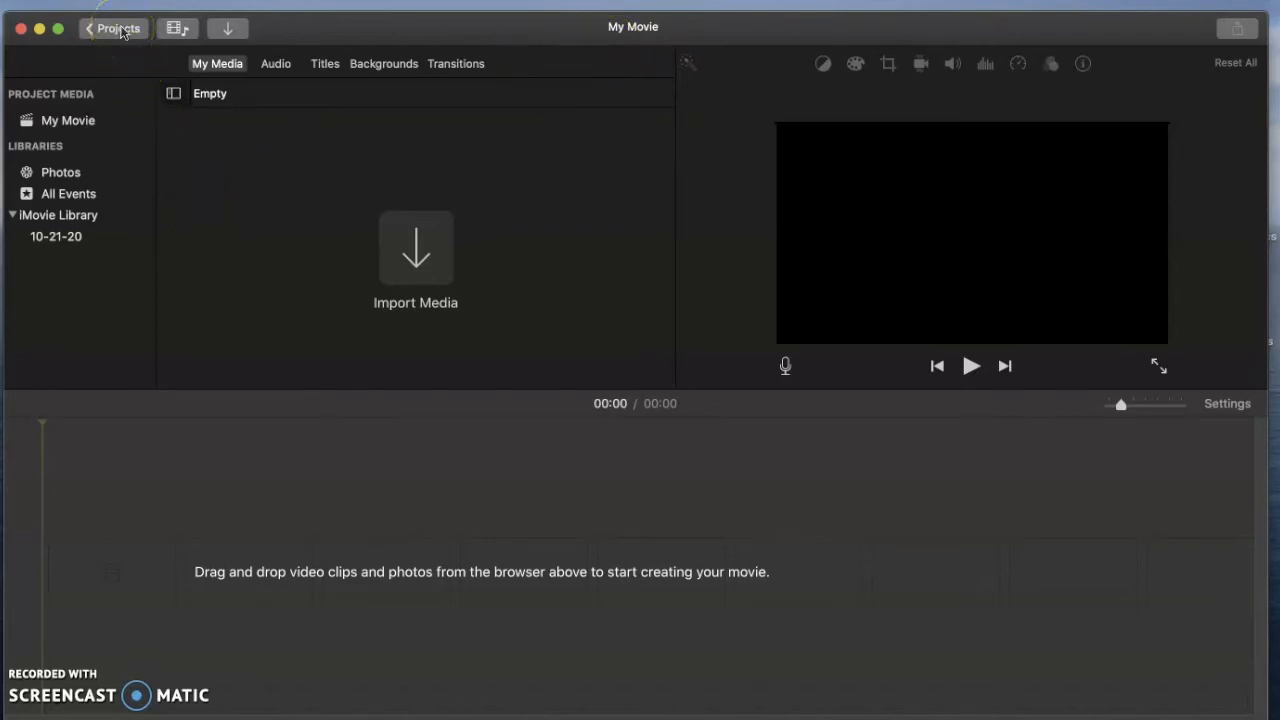
Step: Return to the projects overview and save the new movie under the name "About Me"
left_click(122, 32)
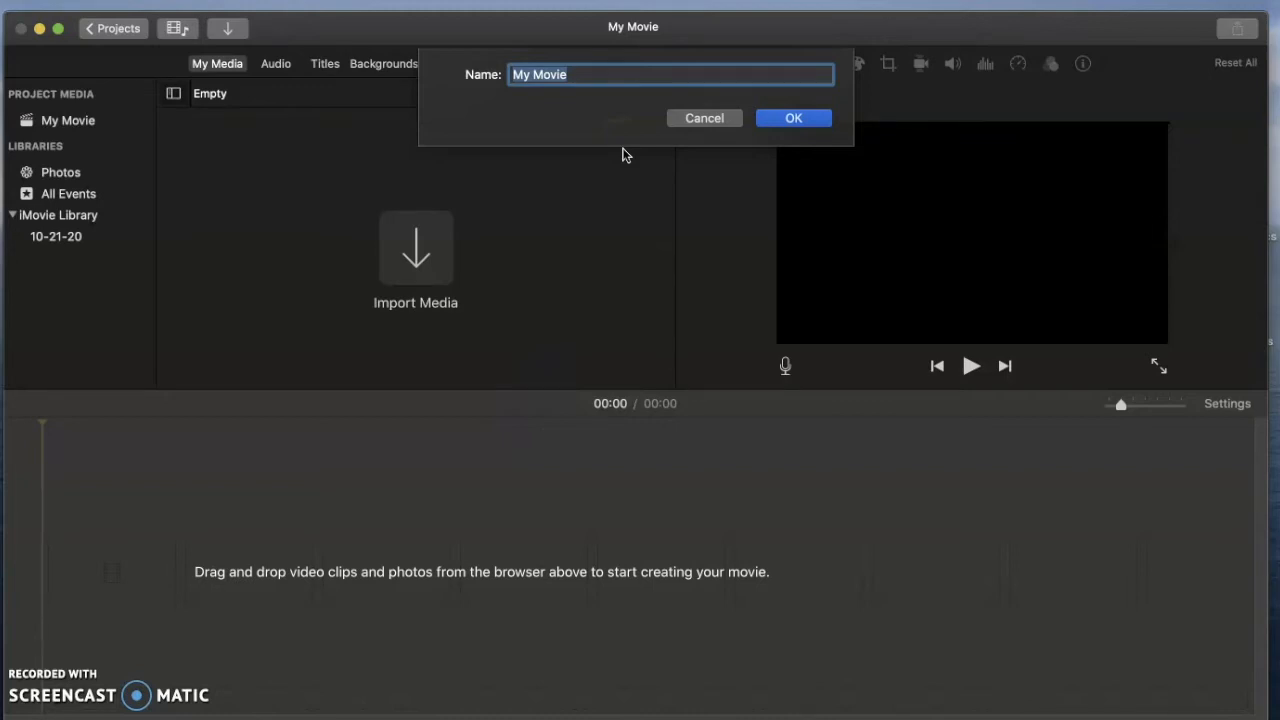
type("About Me")
left_click(798, 303)
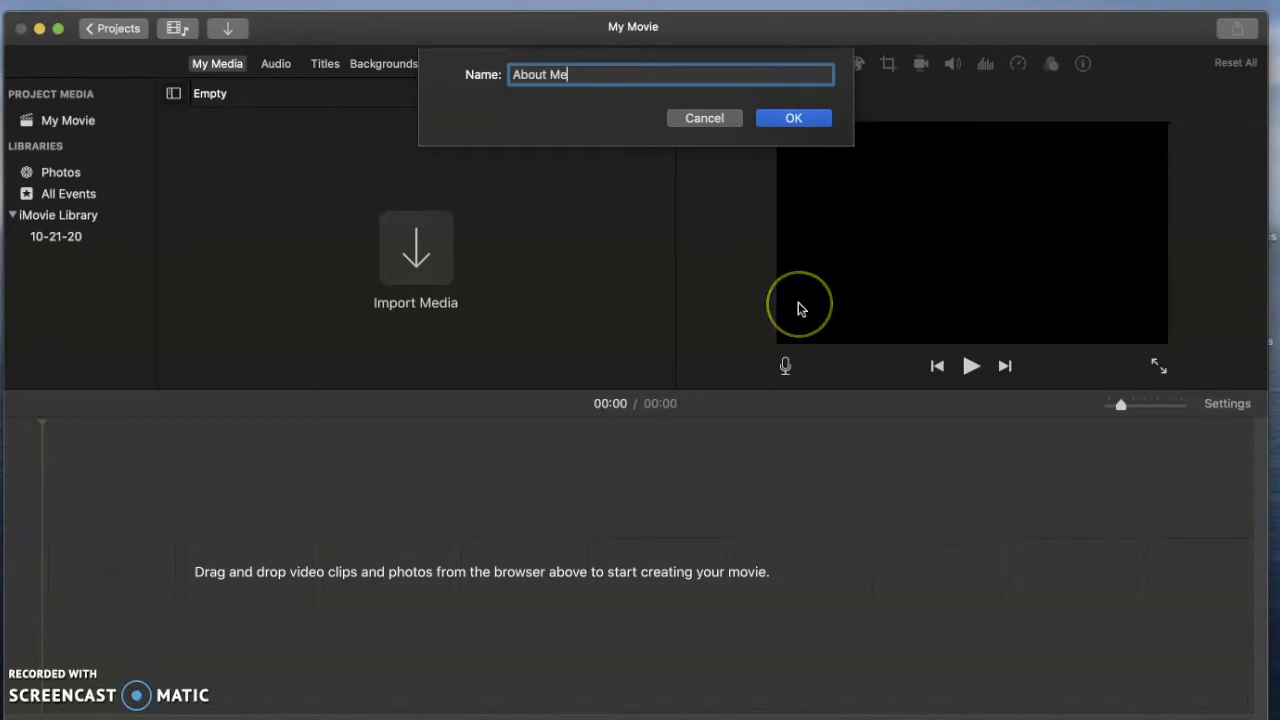
left_click(726, 186)
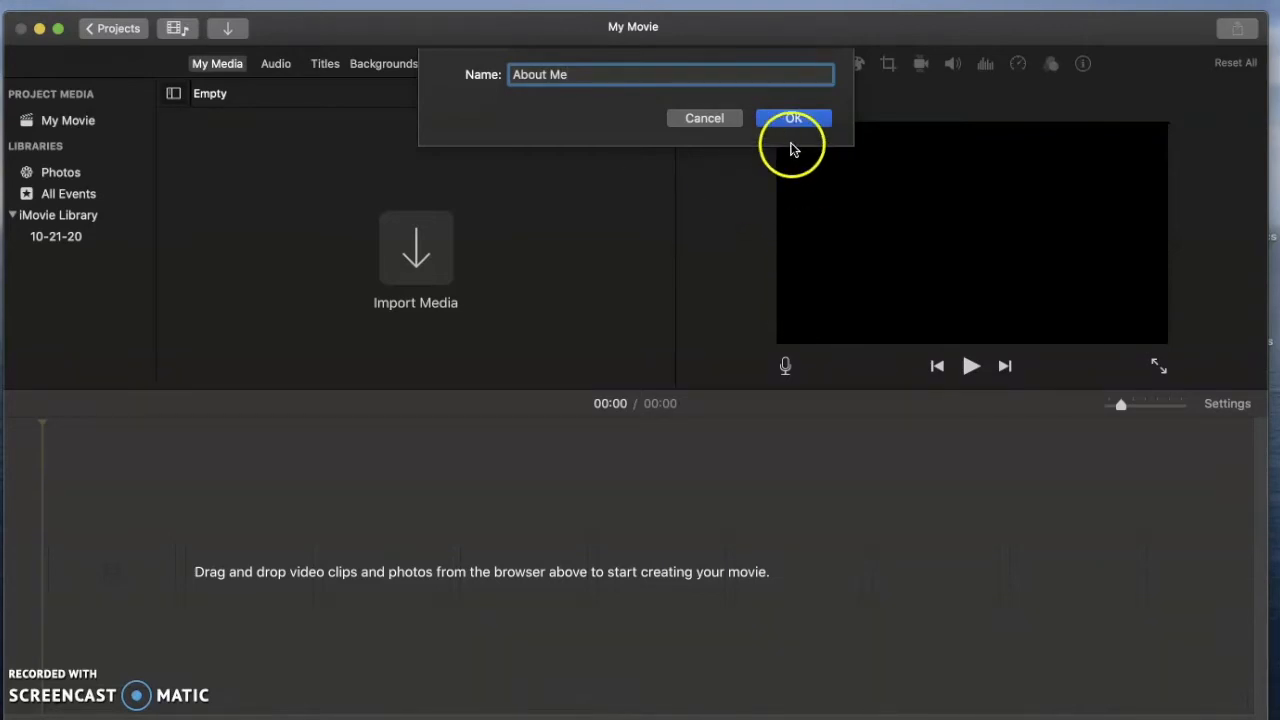
left_click(793, 120)
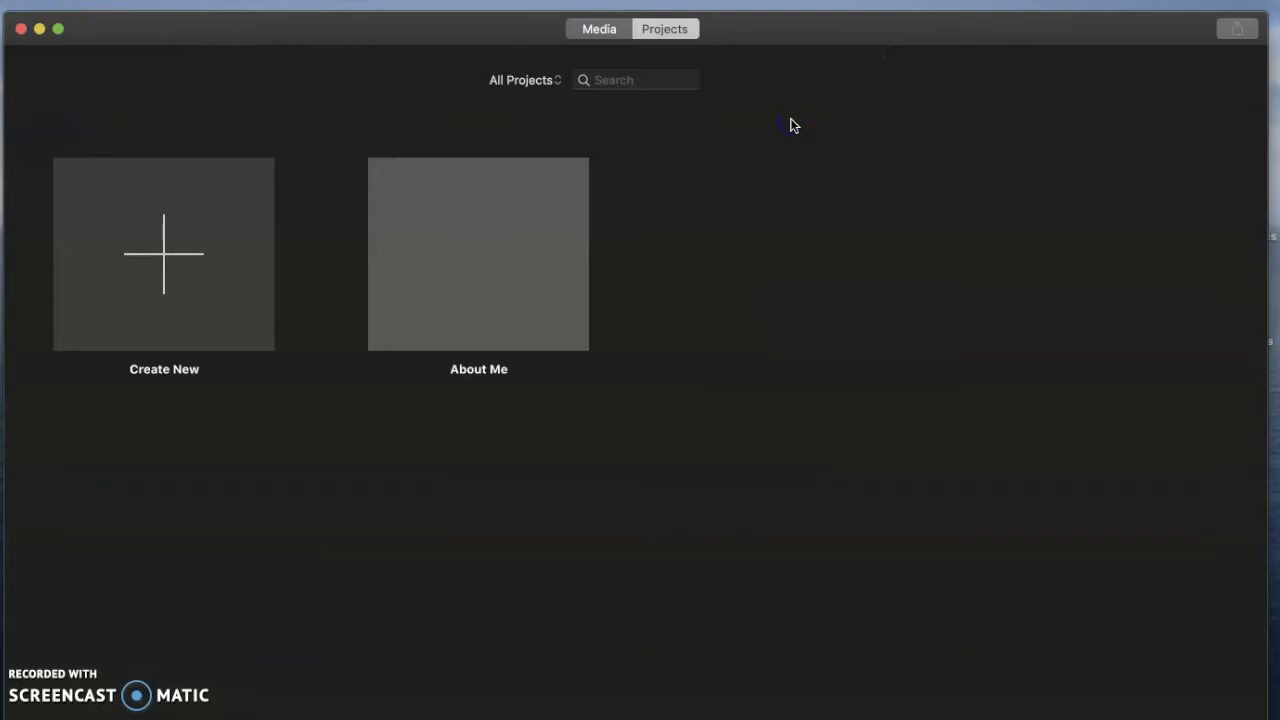
Step: Reopen the "About Me" project for editing
left_click(486, 318)
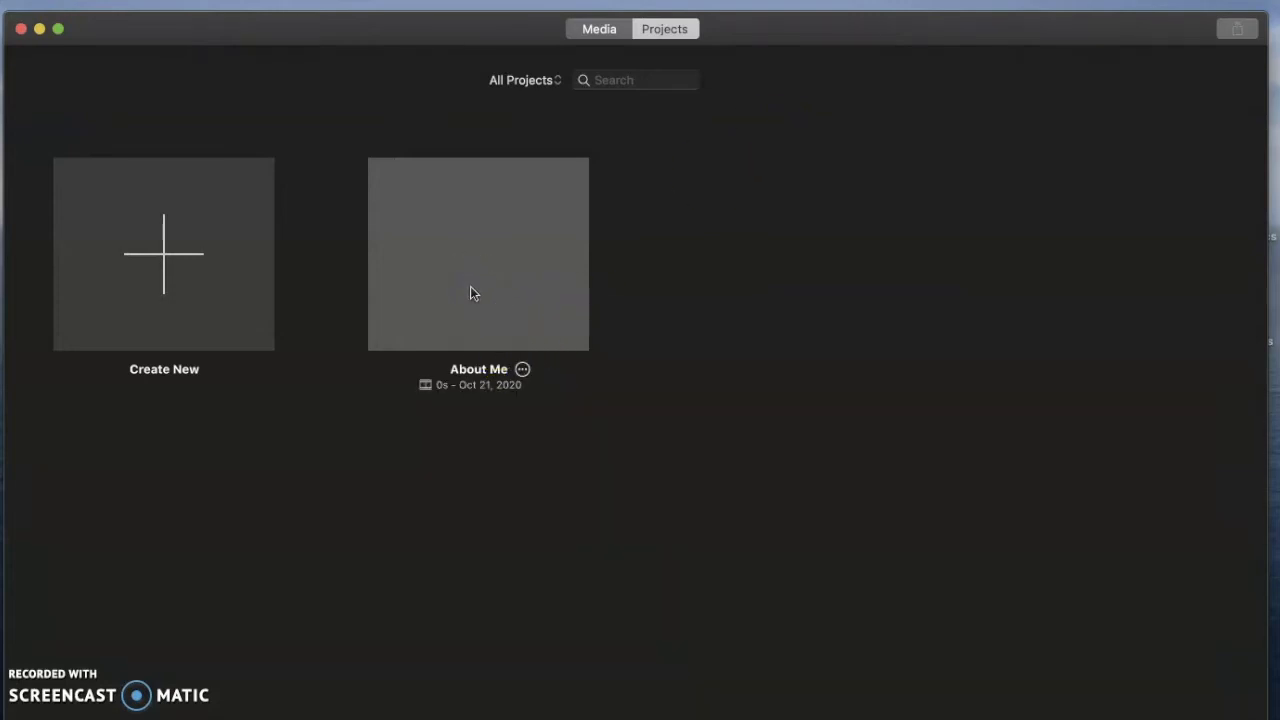
double_click(471, 288)
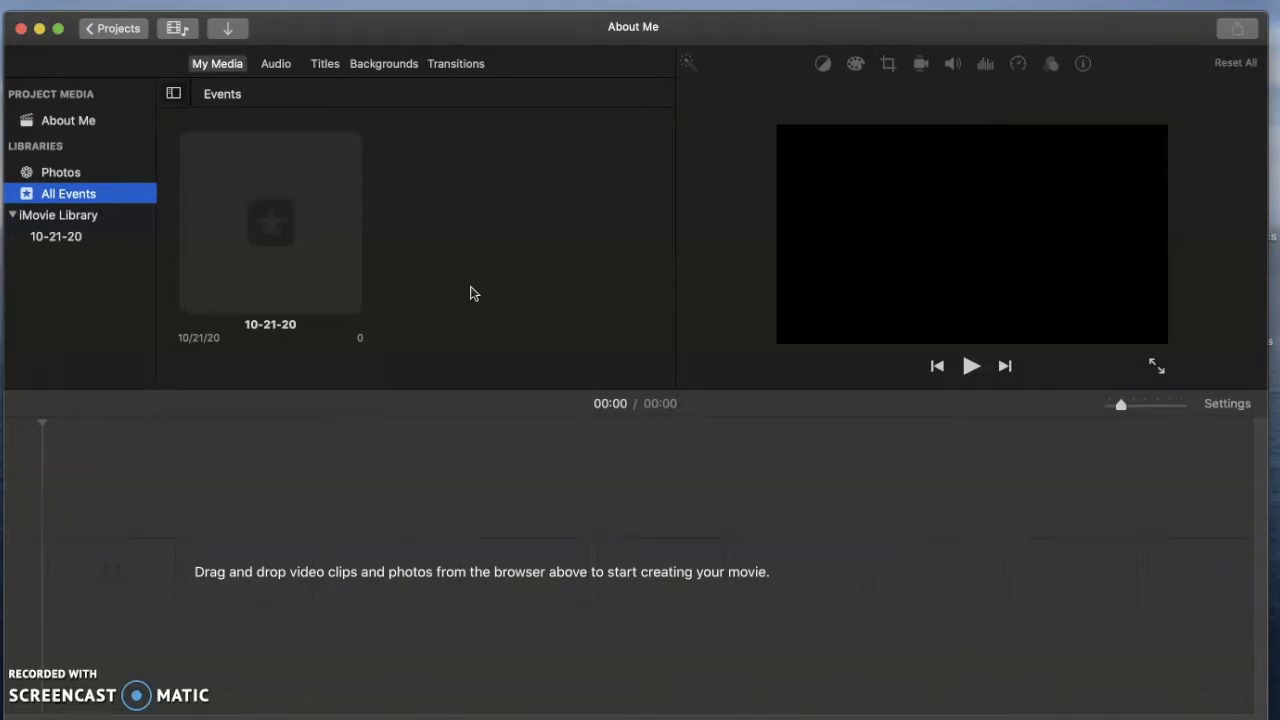
left_click(509, 202)
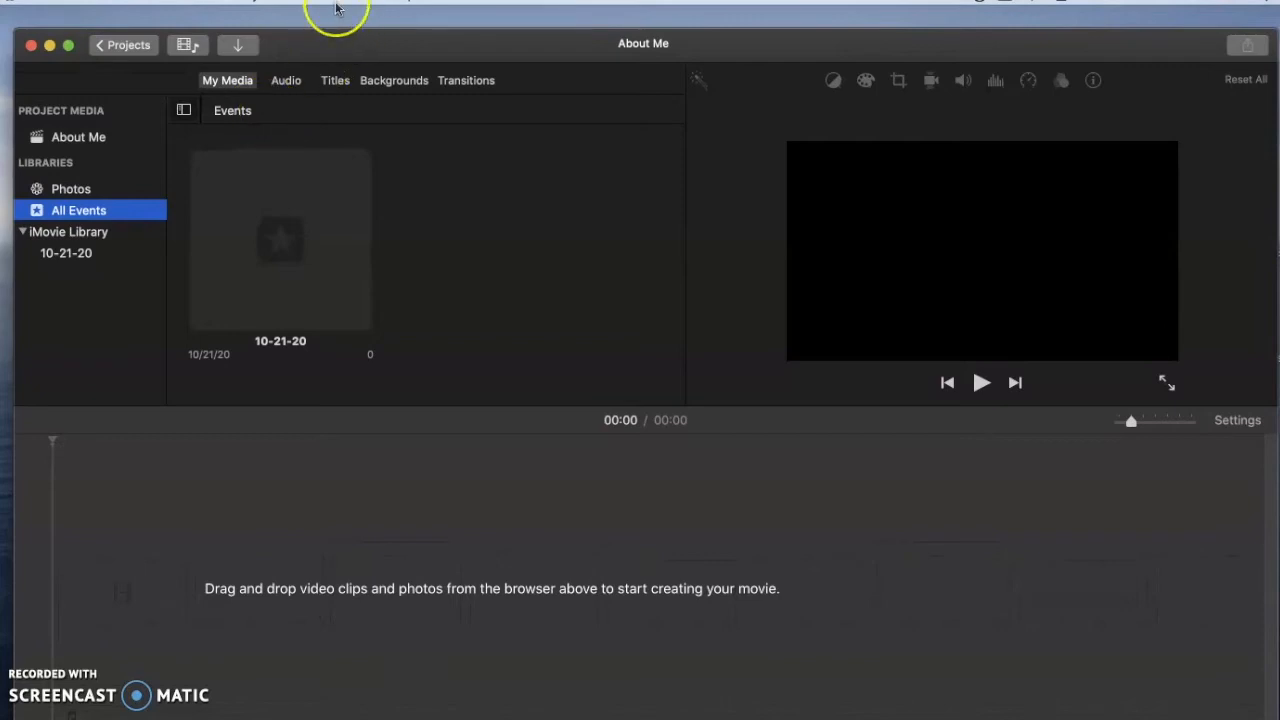
left_click(516, 418)
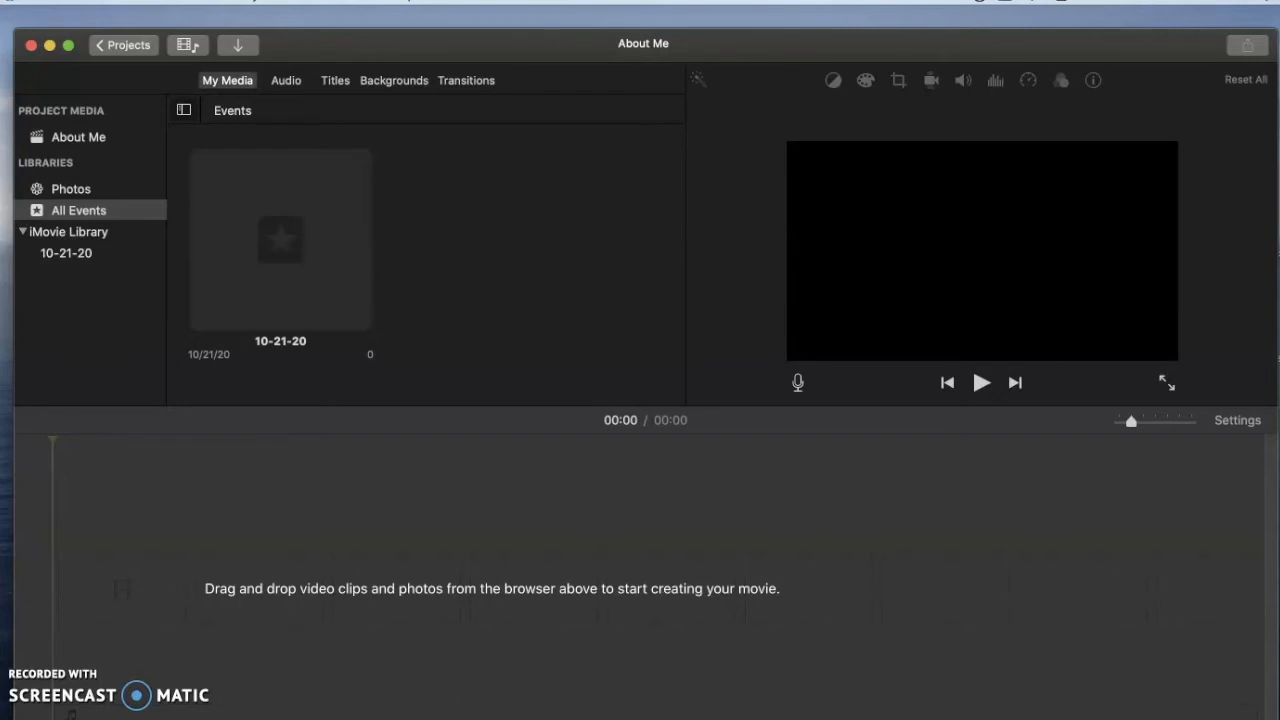
Step: Open the Theme Chooser, look through the available movie themes, and leave without changing the theme
left_click(346, 1)
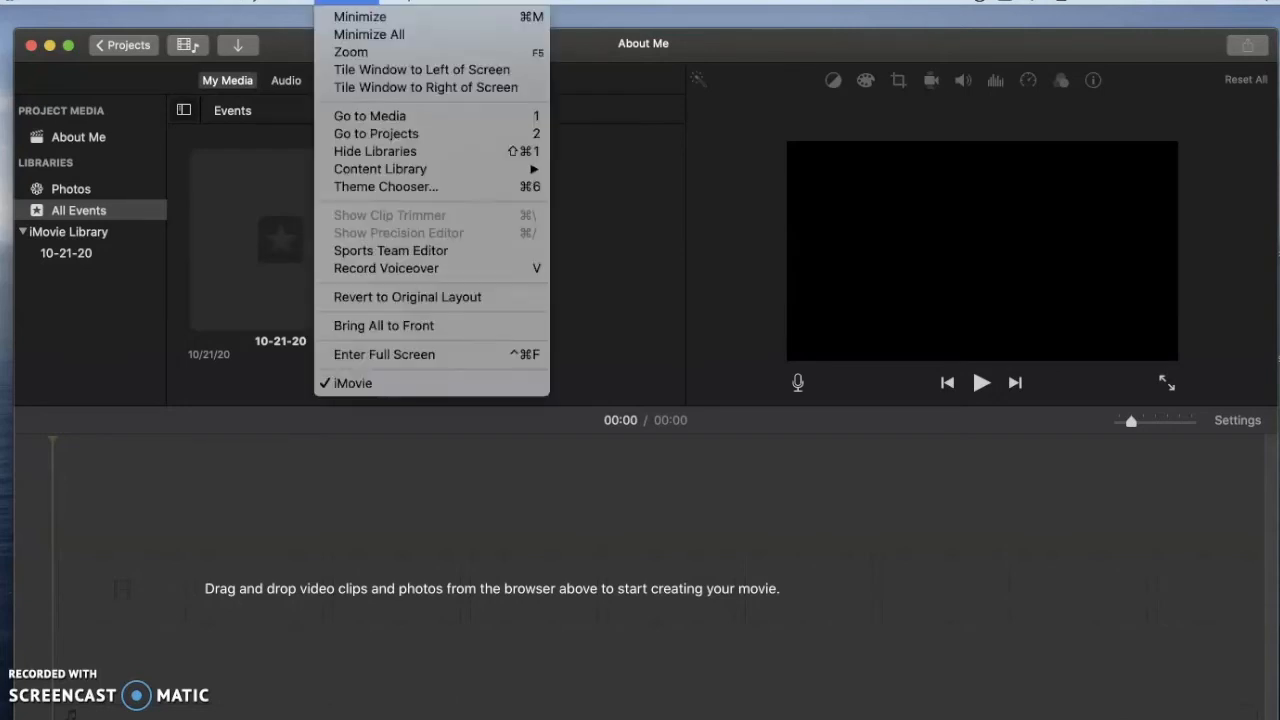
left_click(368, 188)
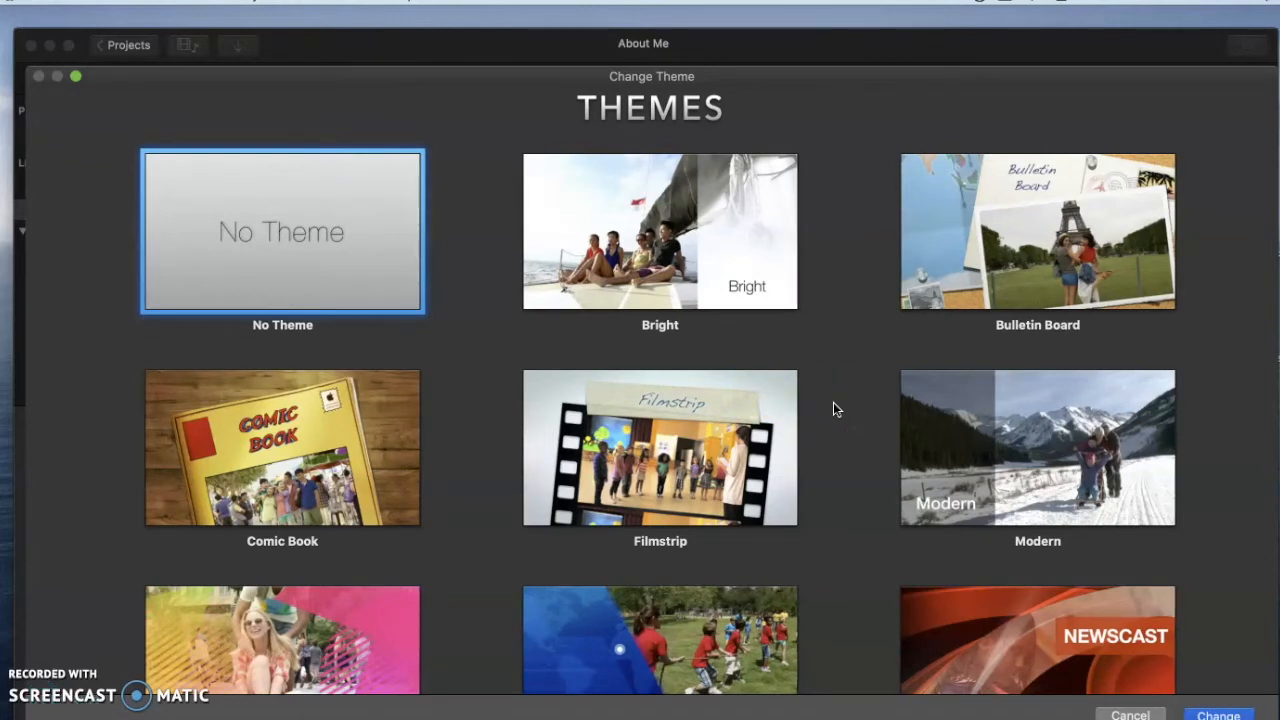
mouse_move(714, 268)
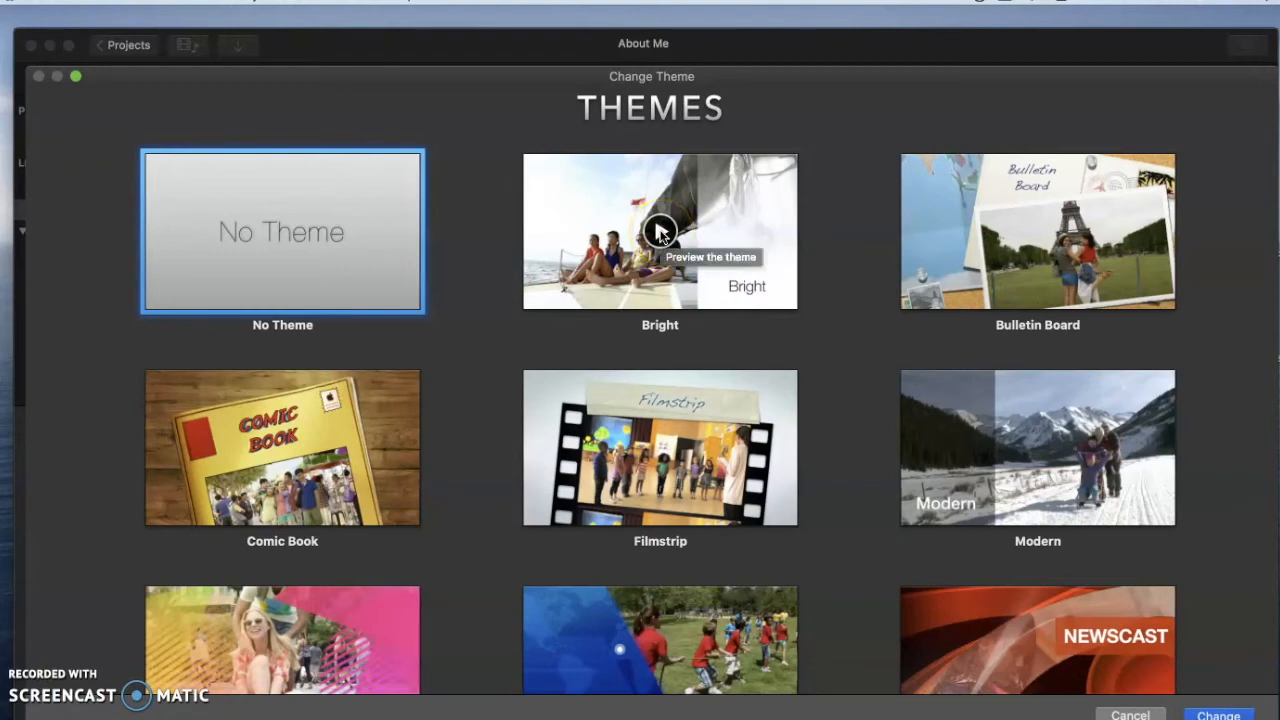
scroll(810, 306, "down", 4)
scroll(810, 306, "down", 5)
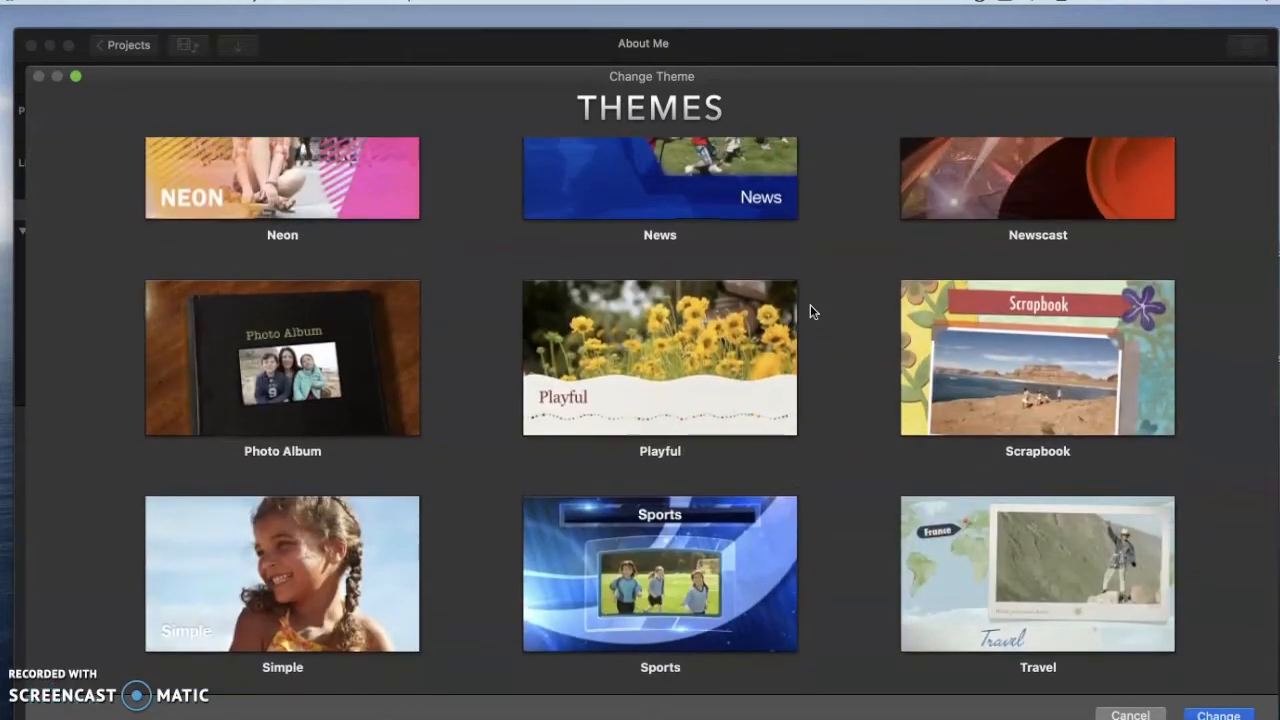
scroll(810, 306, "up", 1)
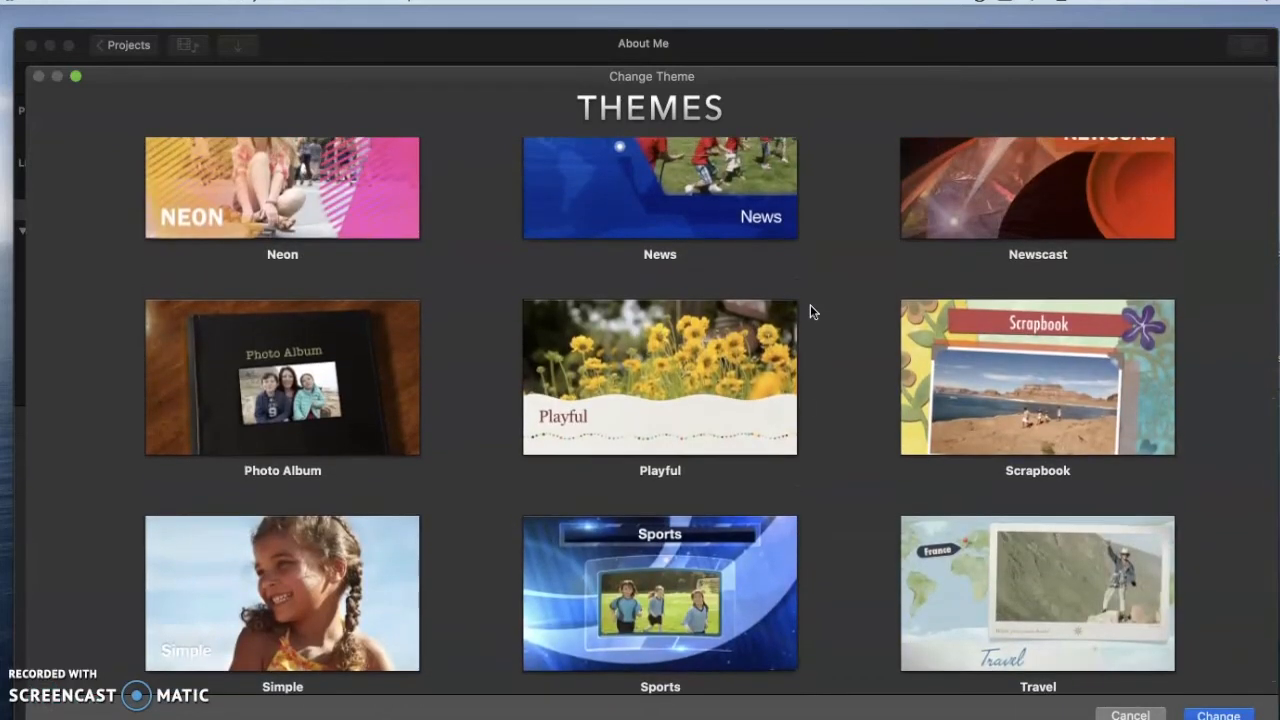
scroll(810, 305, "up", 2)
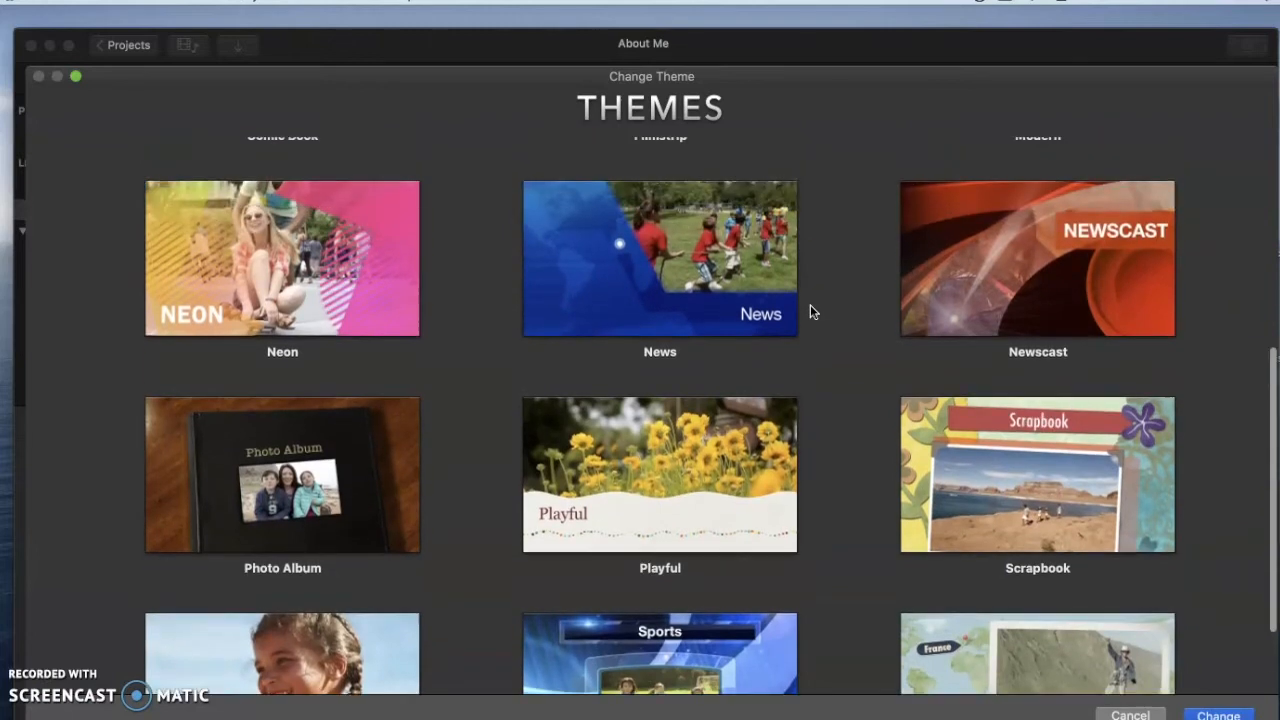
scroll(810, 305, "down", 2)
scroll(810, 305, "up", 3)
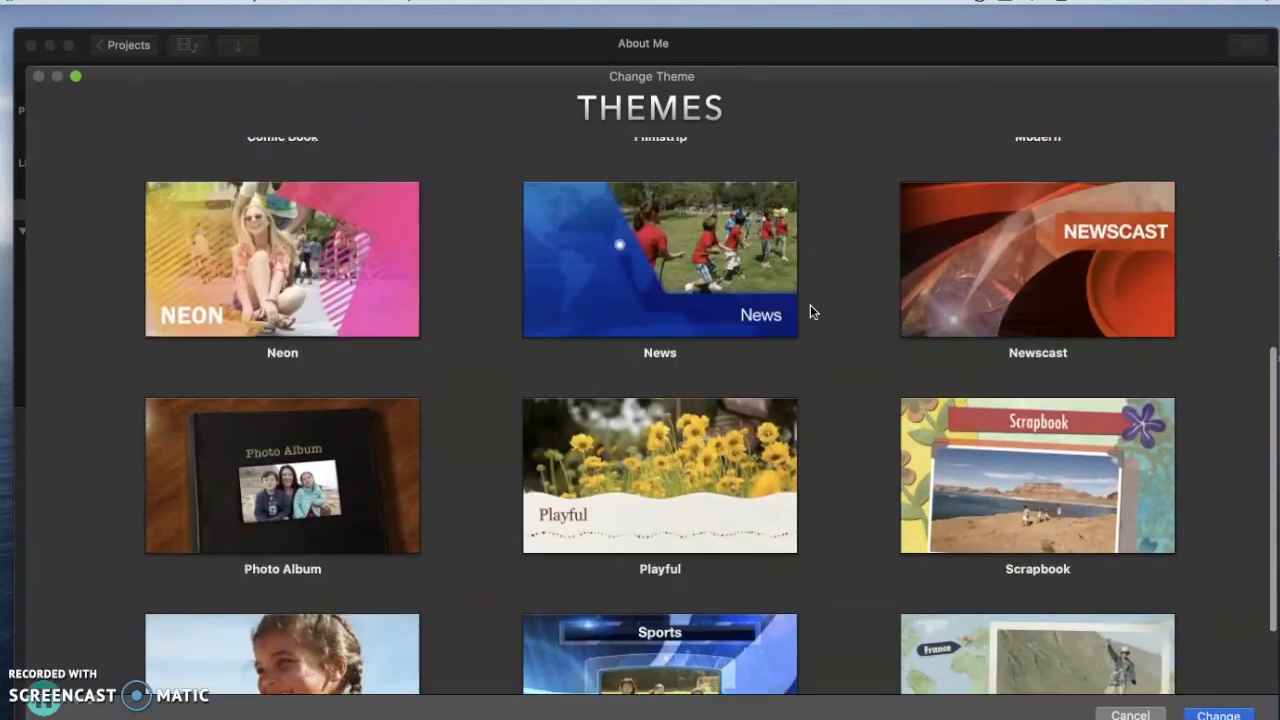
scroll(810, 304, "up", 8)
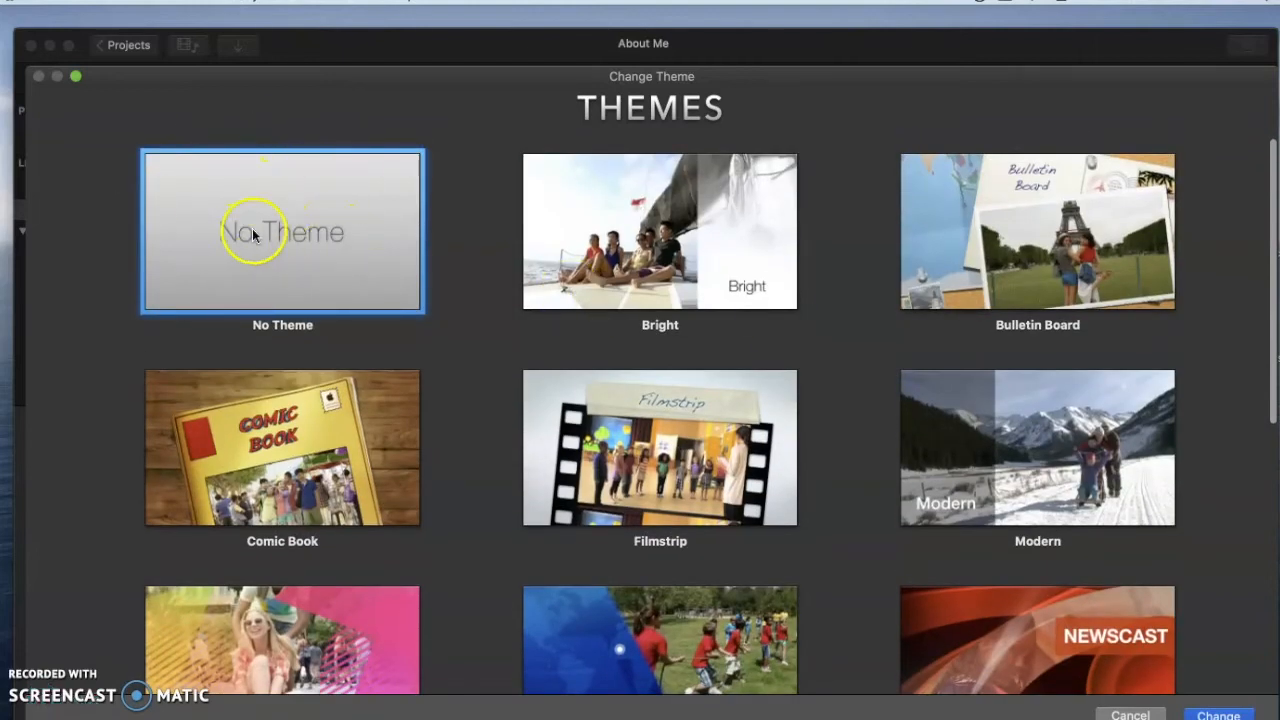
left_click(1124, 714)
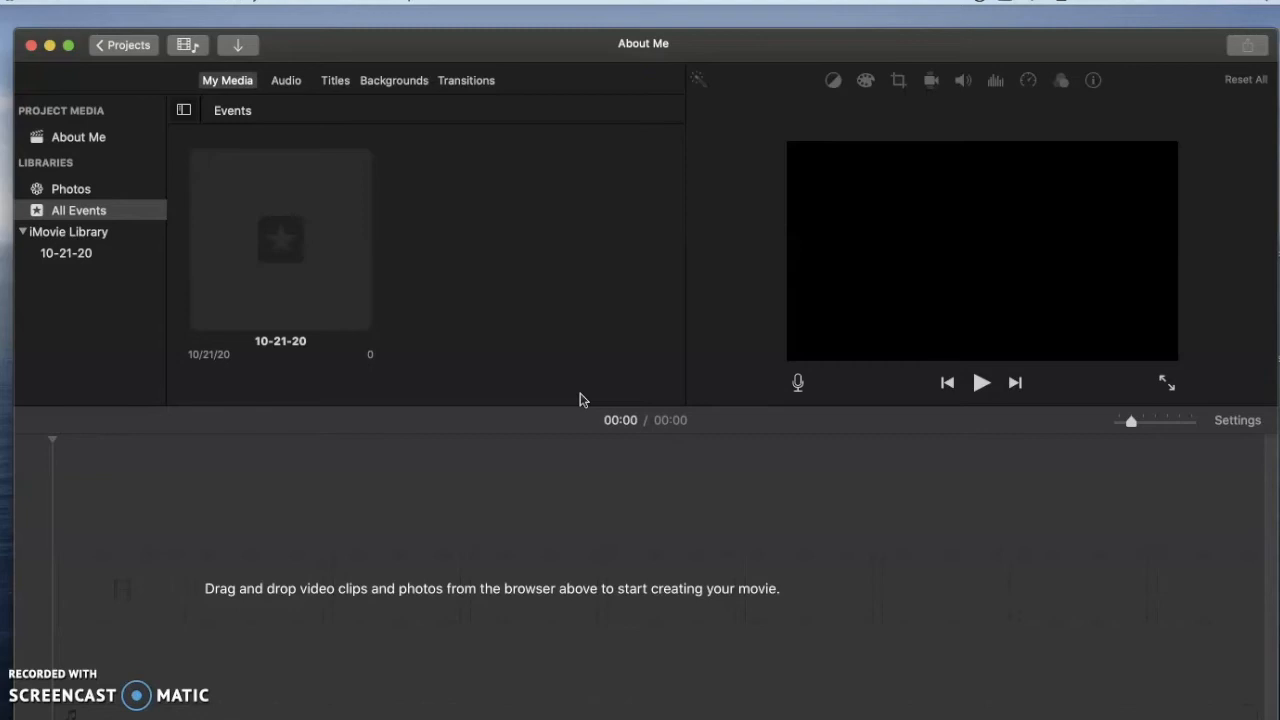
Step: Open the maps and backgrounds collection and preview the patterned backgrounds such as Underwater and Curtain
left_click(539, 345)
left_click(386, 160)
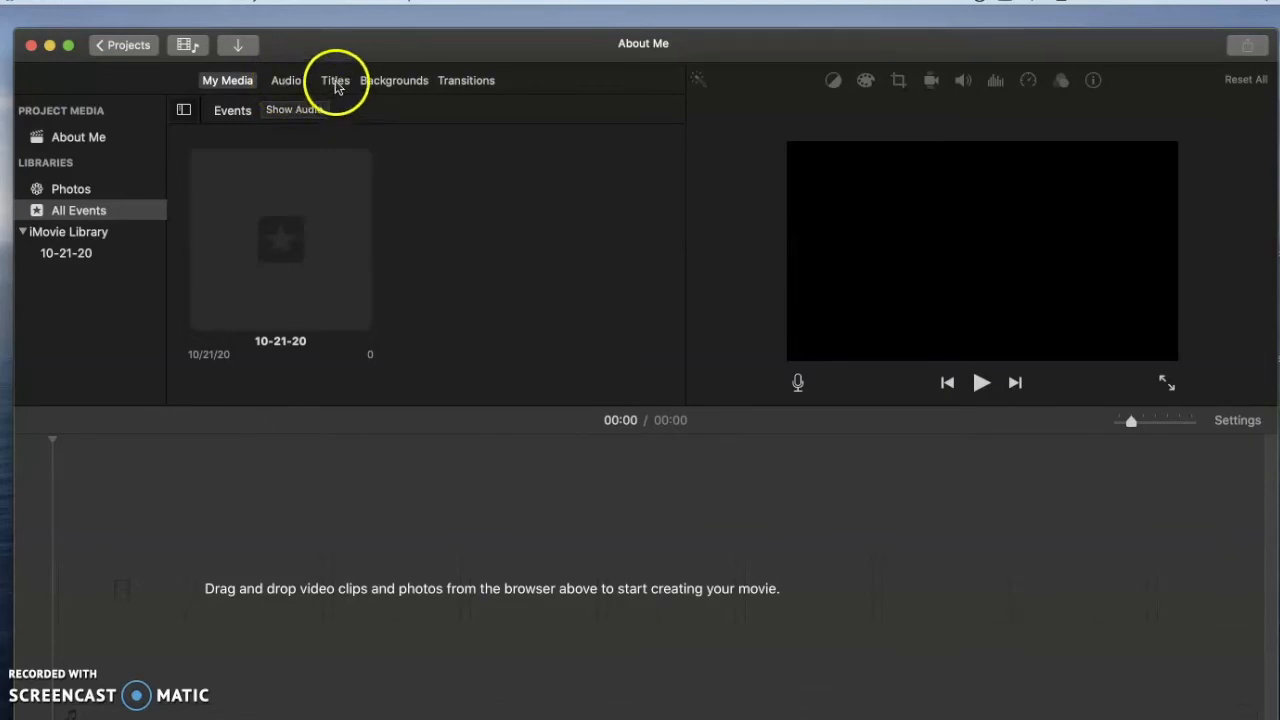
left_click(404, 85)
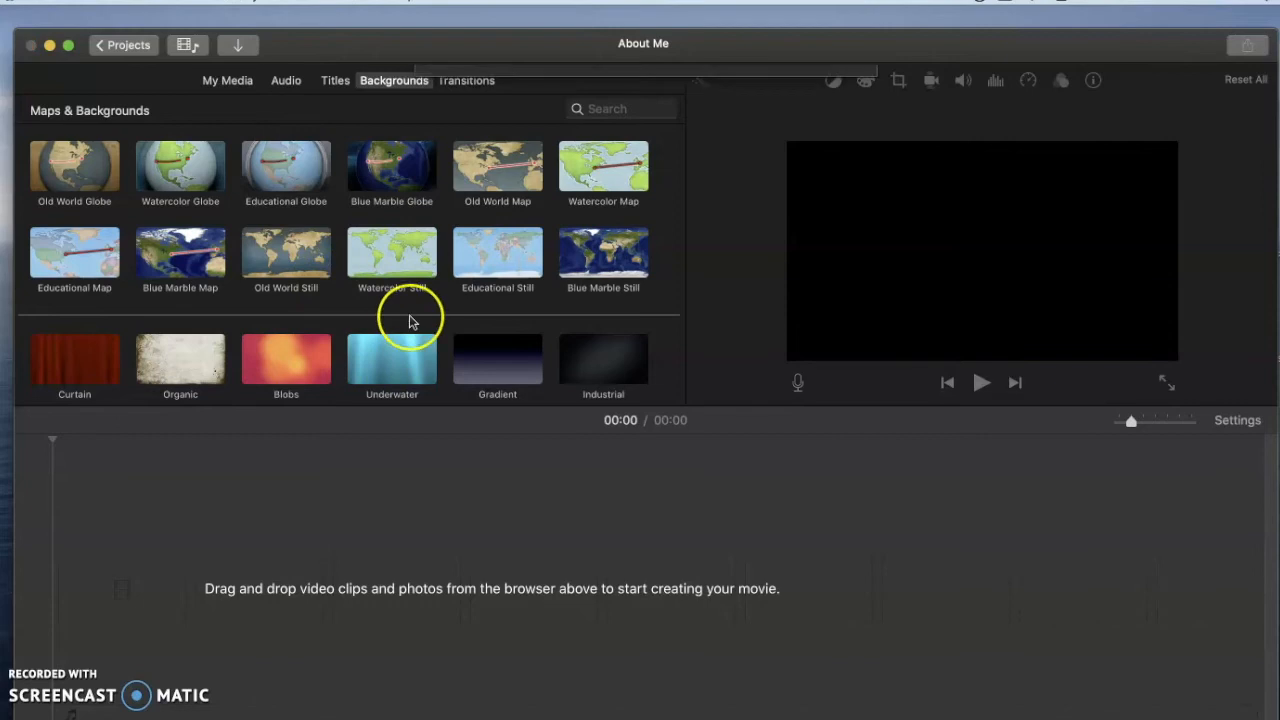
scroll(409, 316, "down", 1)
scroll(409, 321, "down", 3)
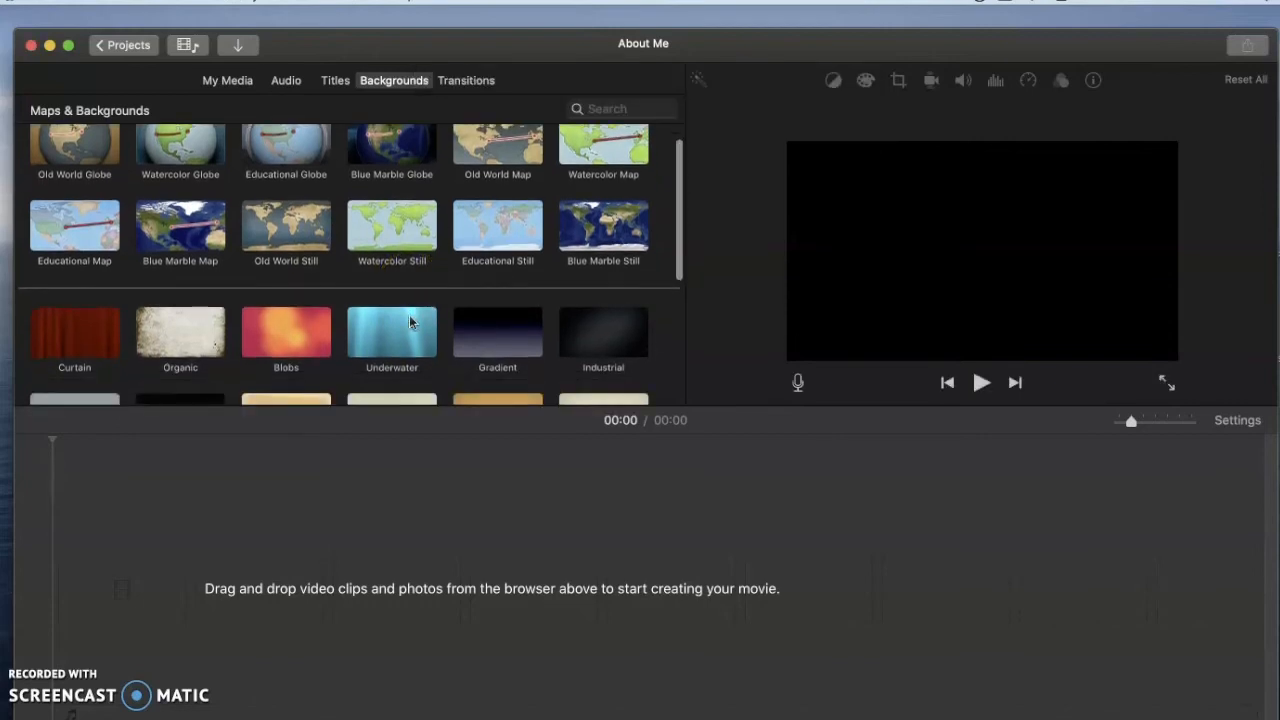
left_click(77, 280)
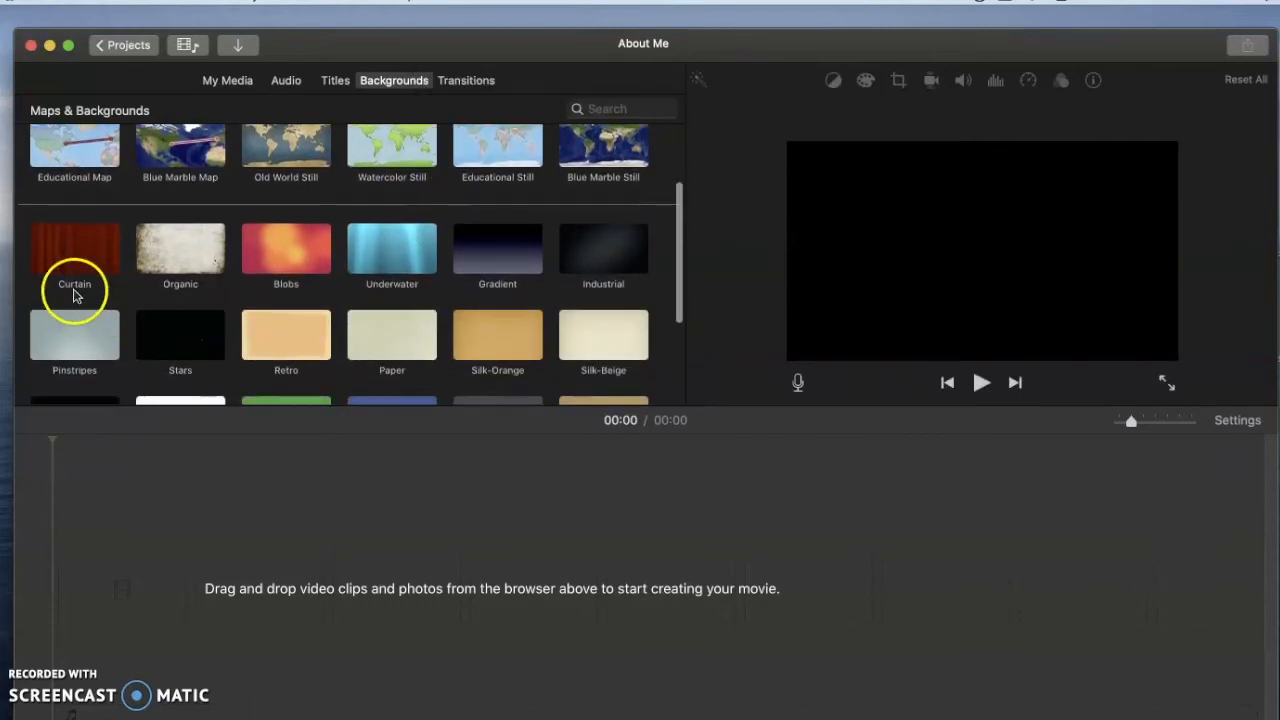
left_click(371, 260)
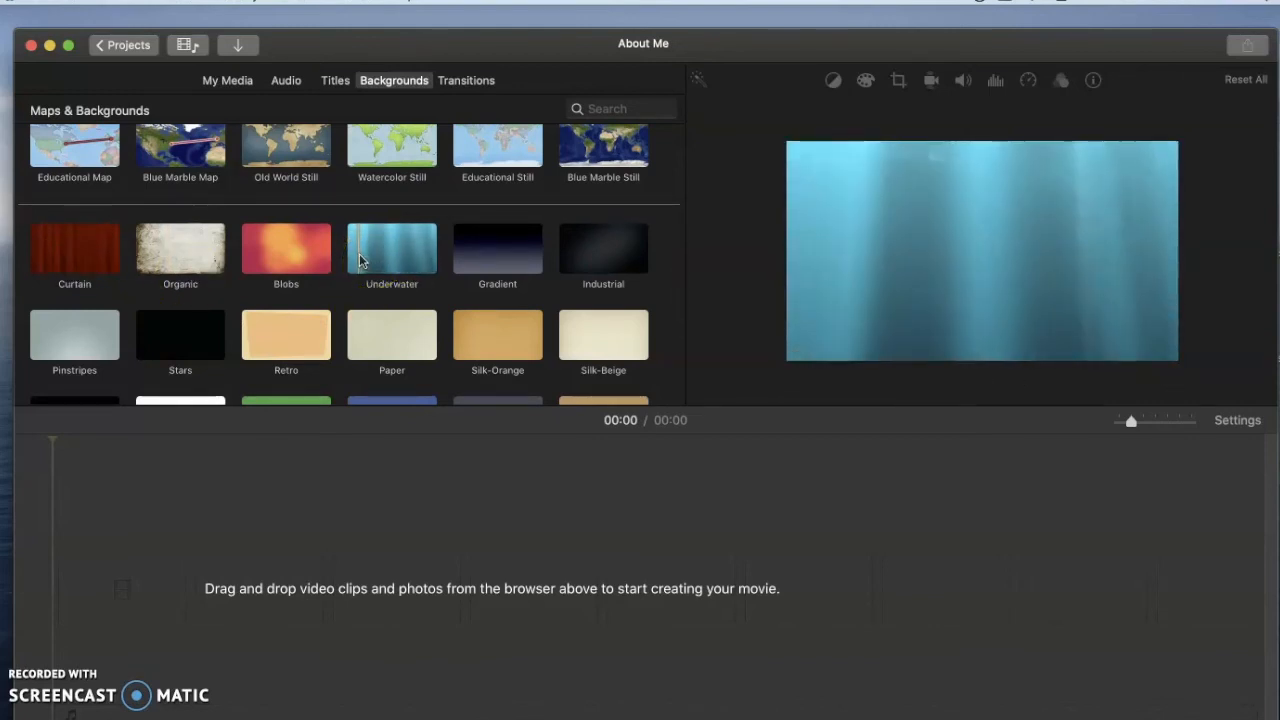
left_click(372, 258)
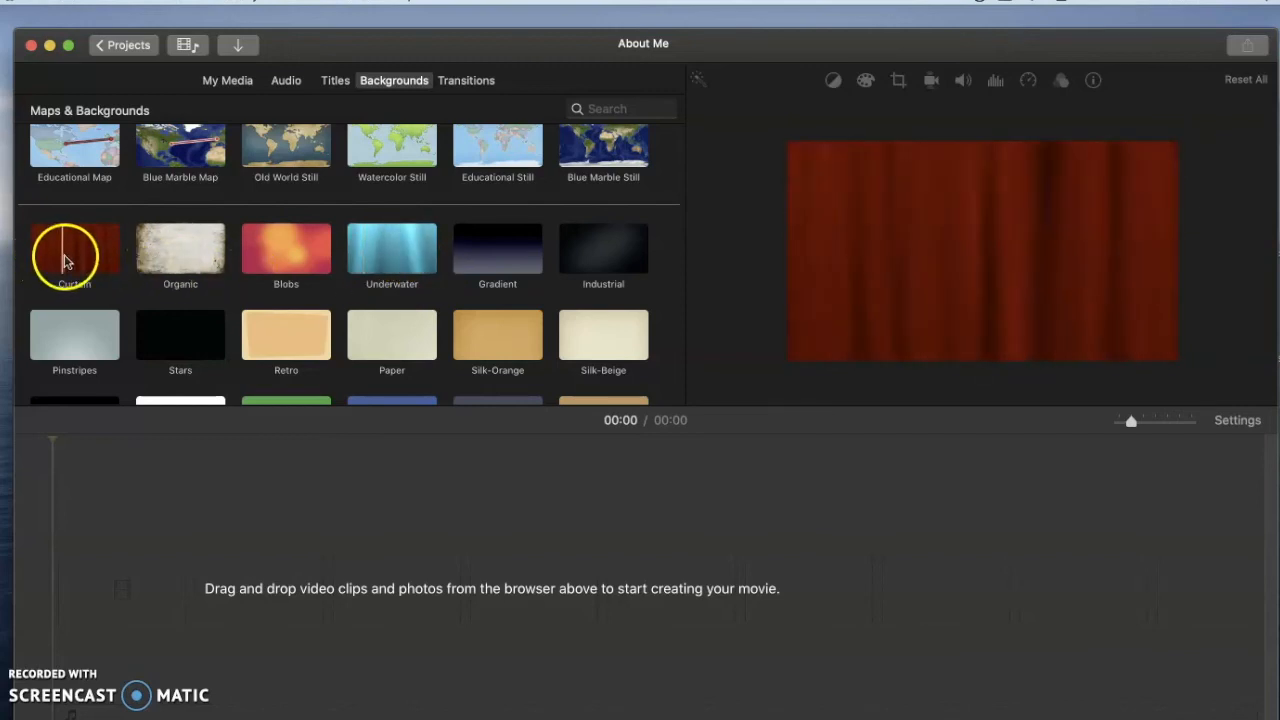
Step: Preview the Educational Map background and look through the remaining map, textured and solid-colour backgrounds
scroll(80, 263, "up", 3)
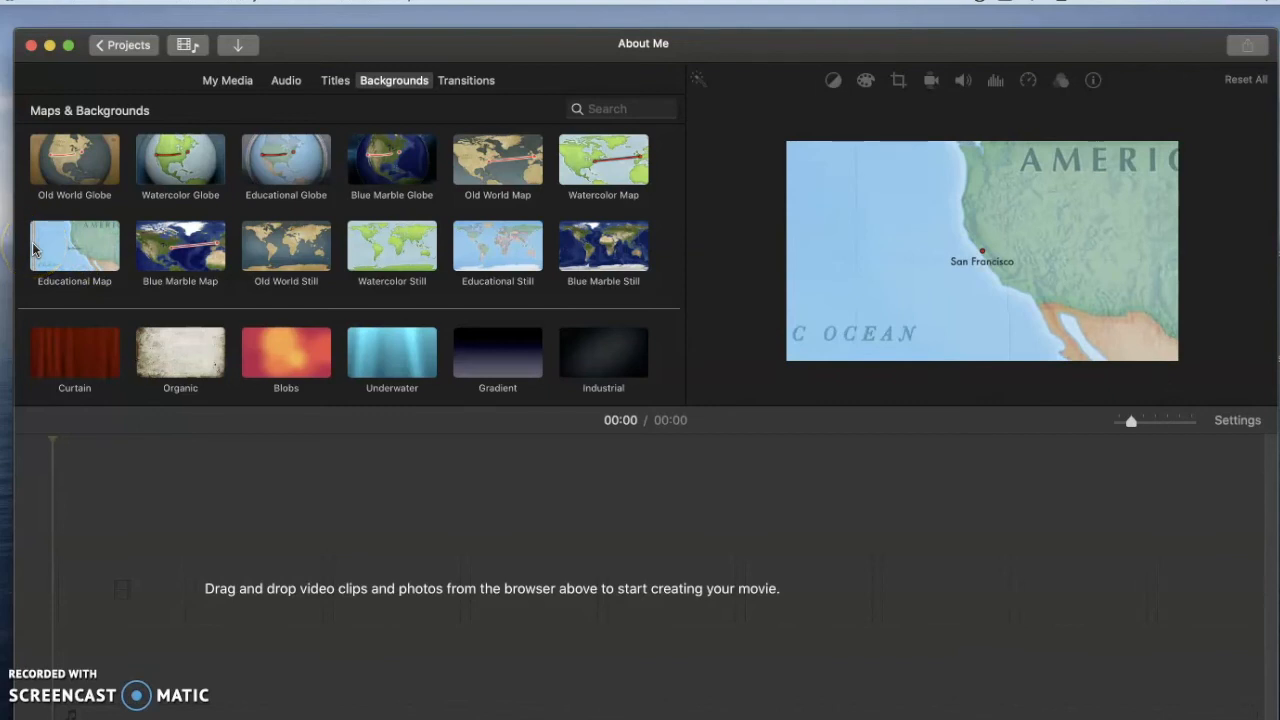
left_click(80, 252)
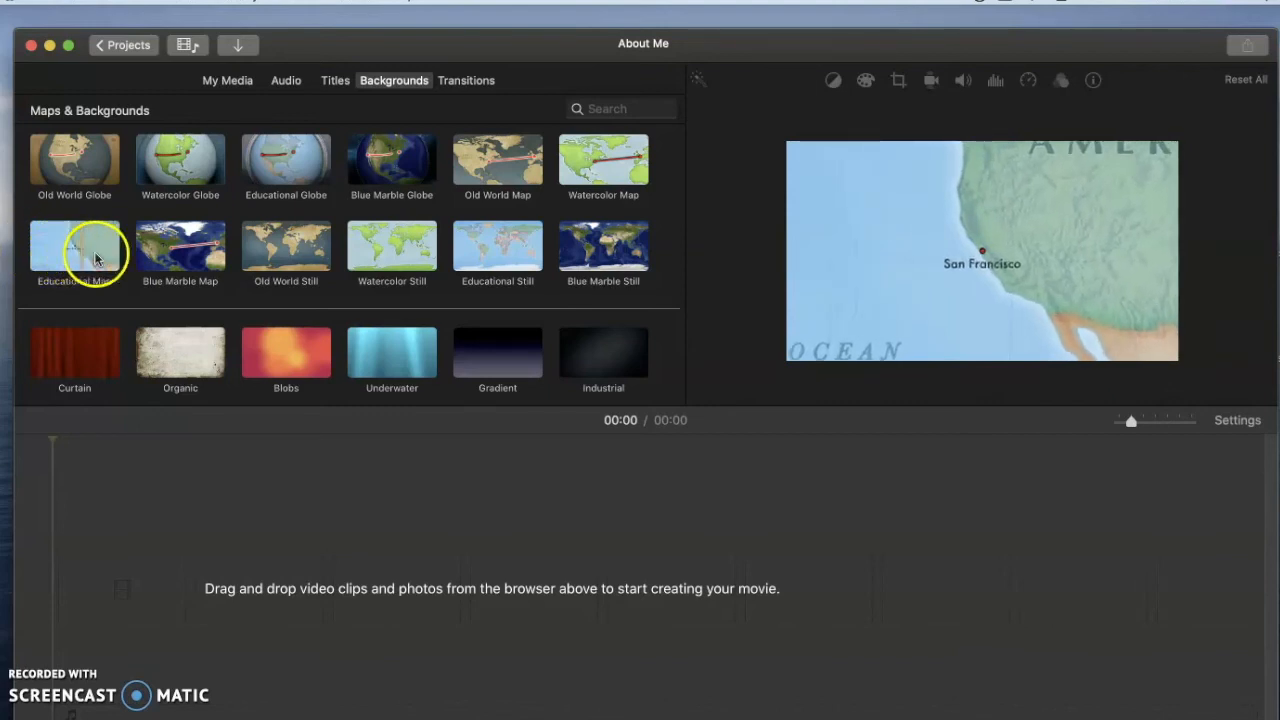
scroll(340, 316, "down", 5)
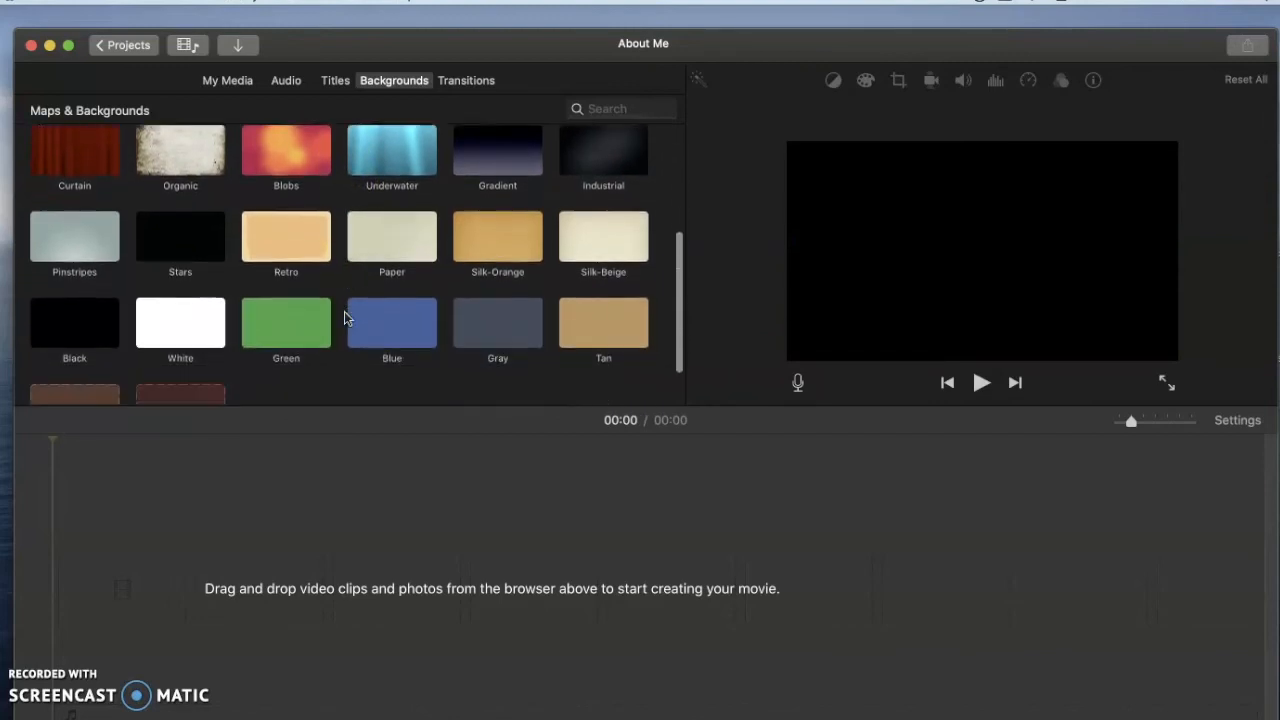
left_click(391, 330)
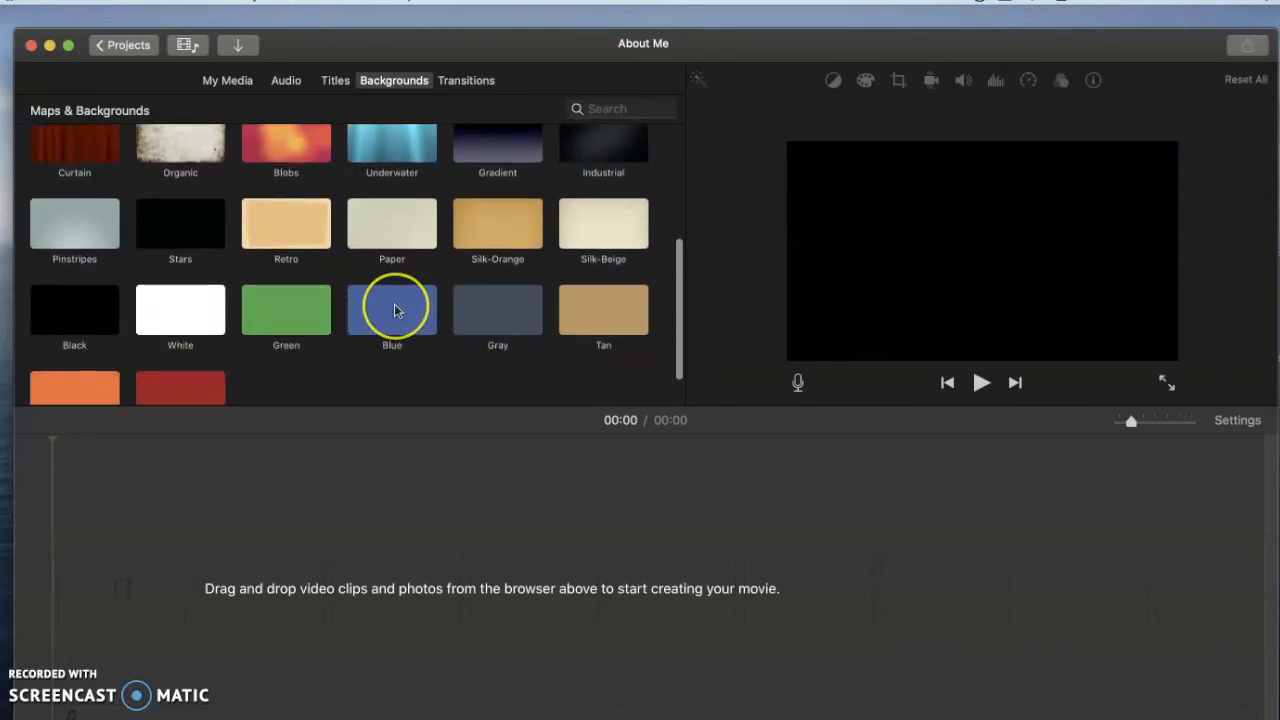
scroll(394, 310, "down", 2)
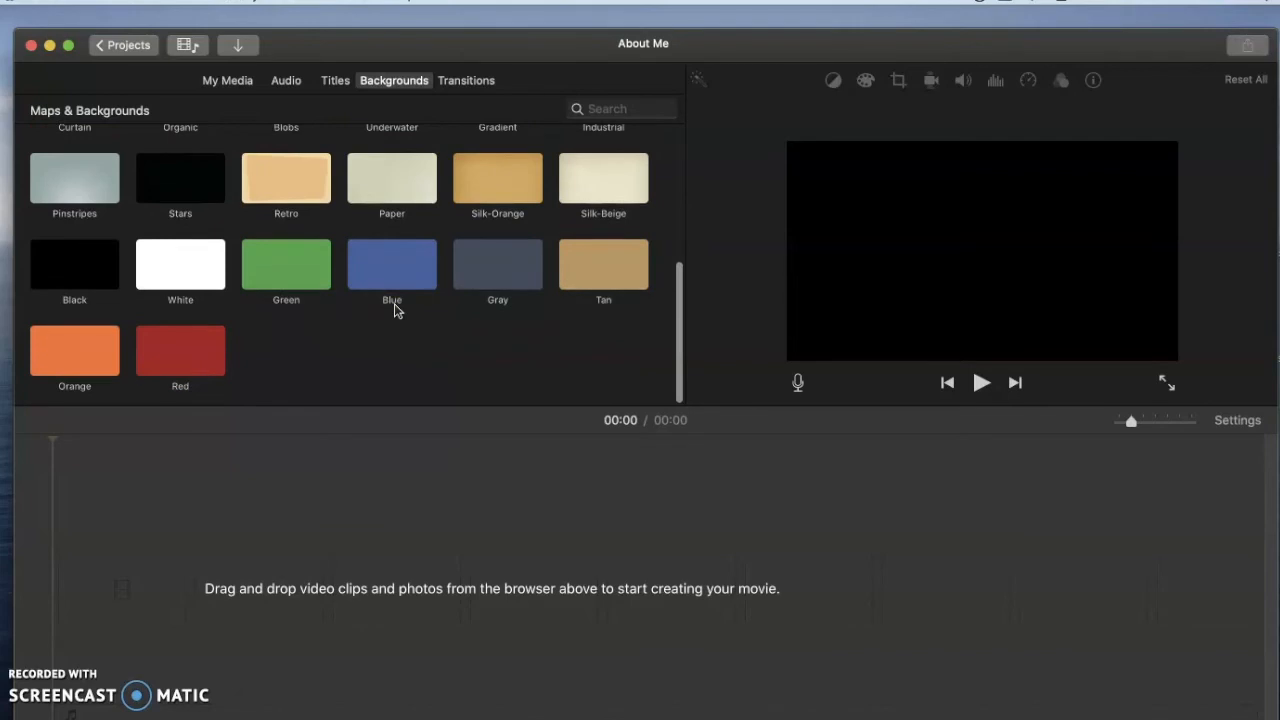
scroll(394, 310, "up", 4)
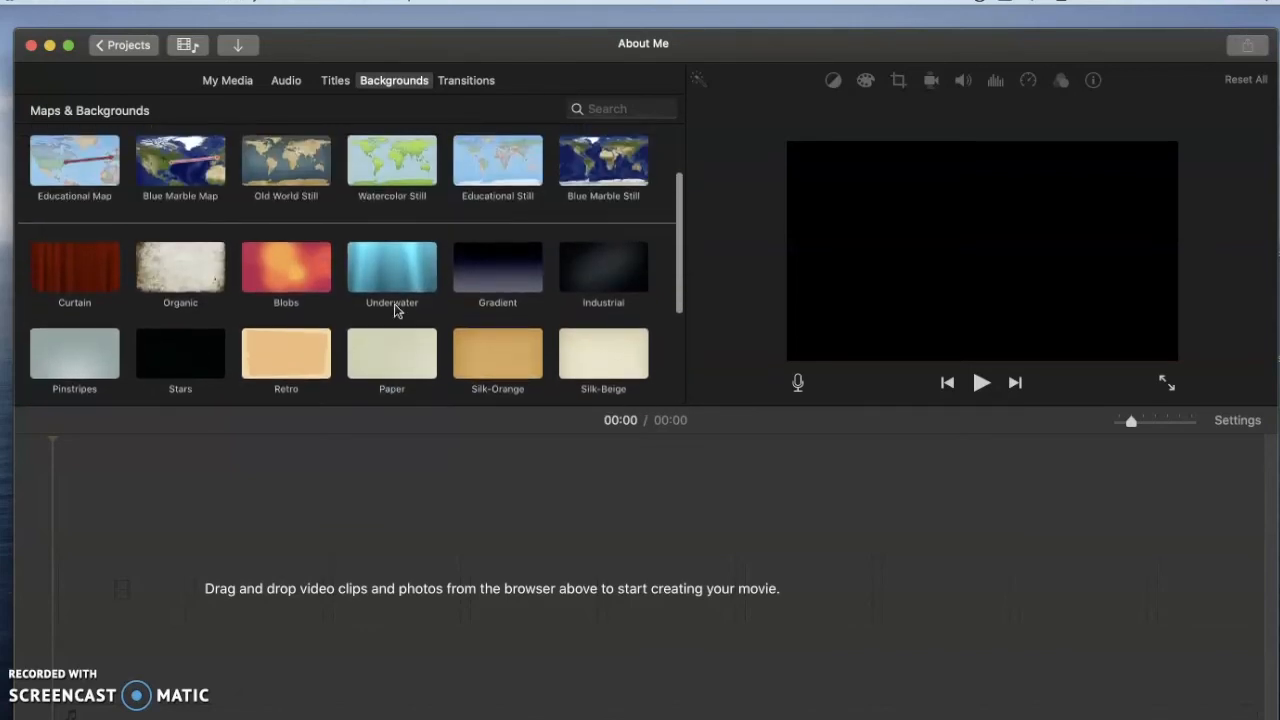
scroll(394, 310, "down", 4)
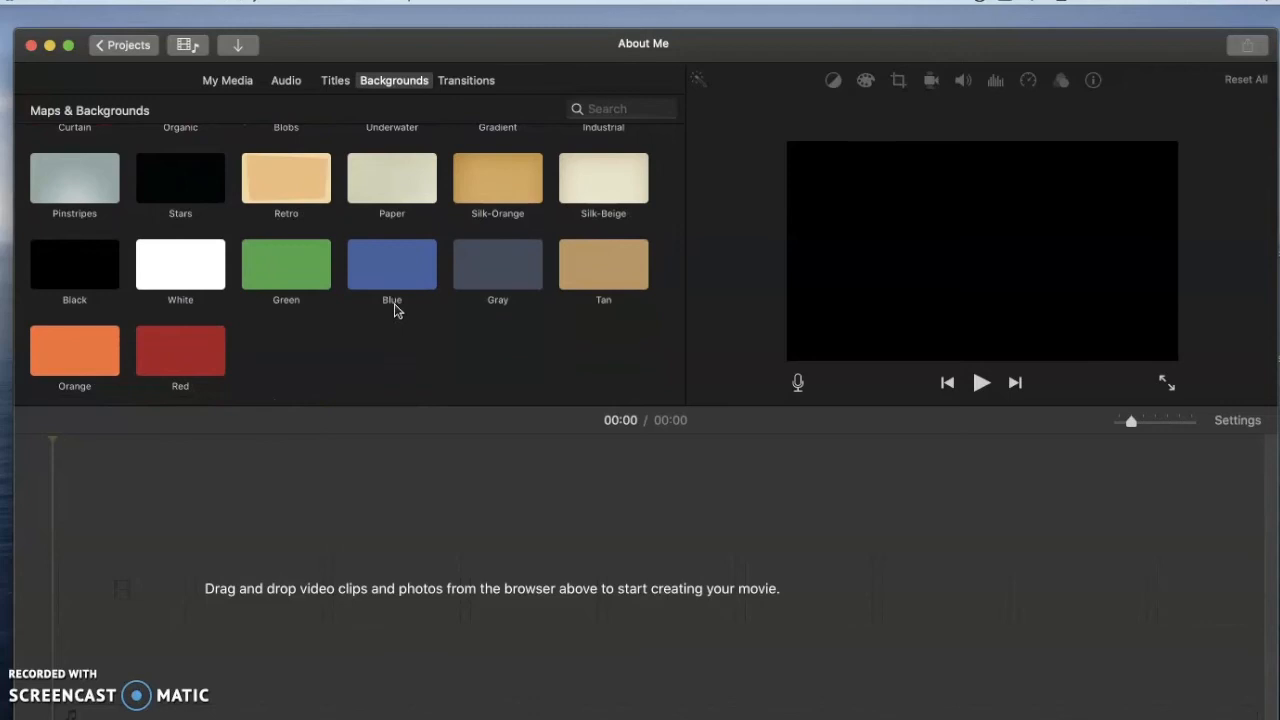
Step: Try adding the Blue background to the empty timeline in two ways, deleting the clip each time
left_click(389, 264)
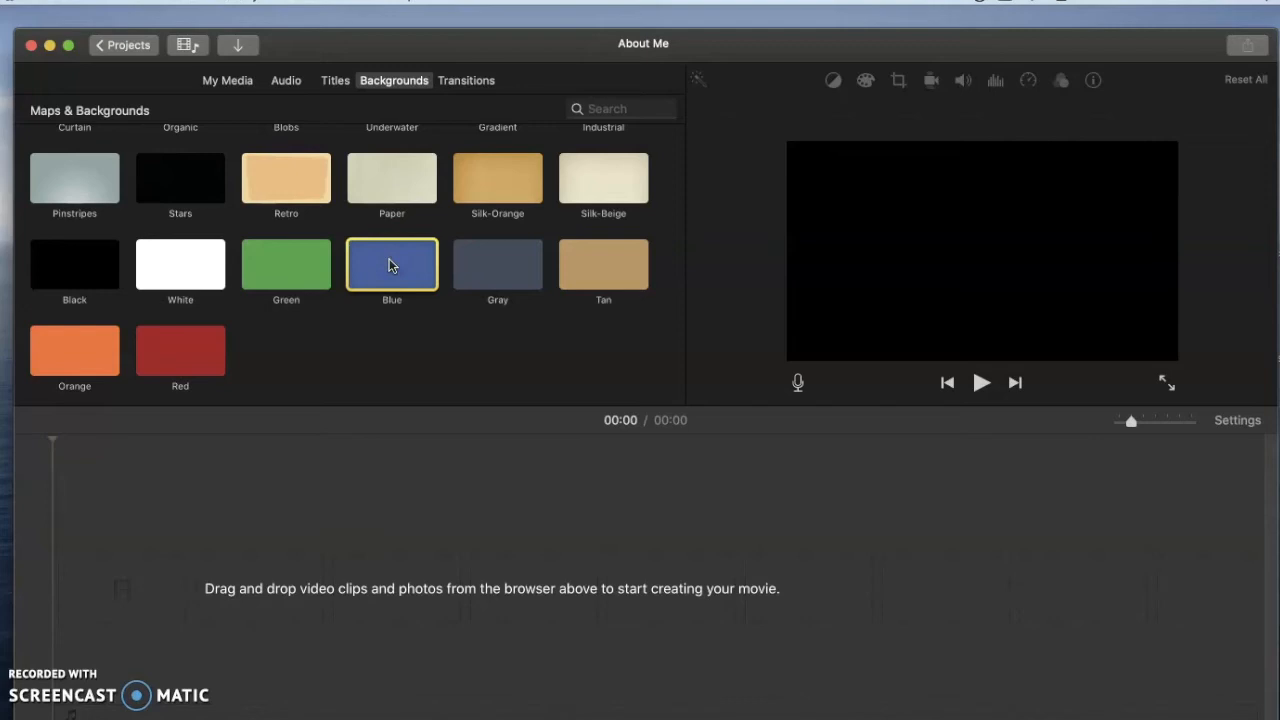
left_click_drag(389, 263, 146, 577)
key("Delete")
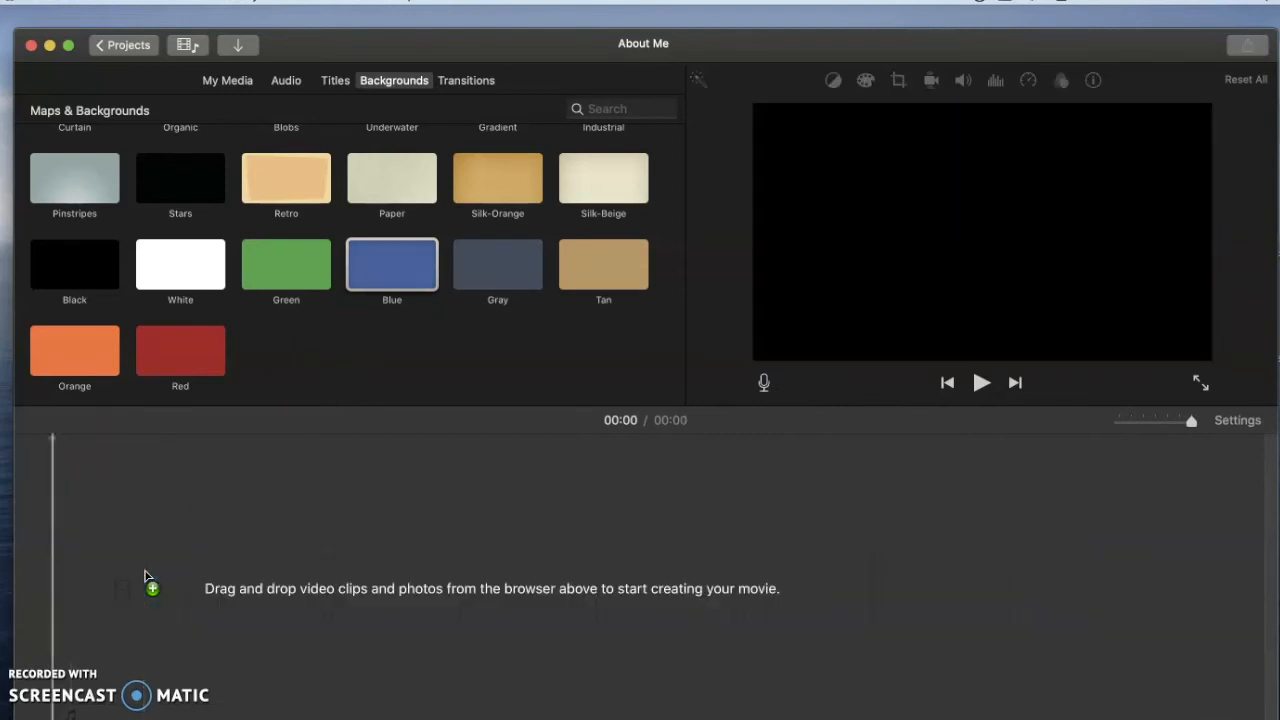
left_click(400, 270)
key("e")
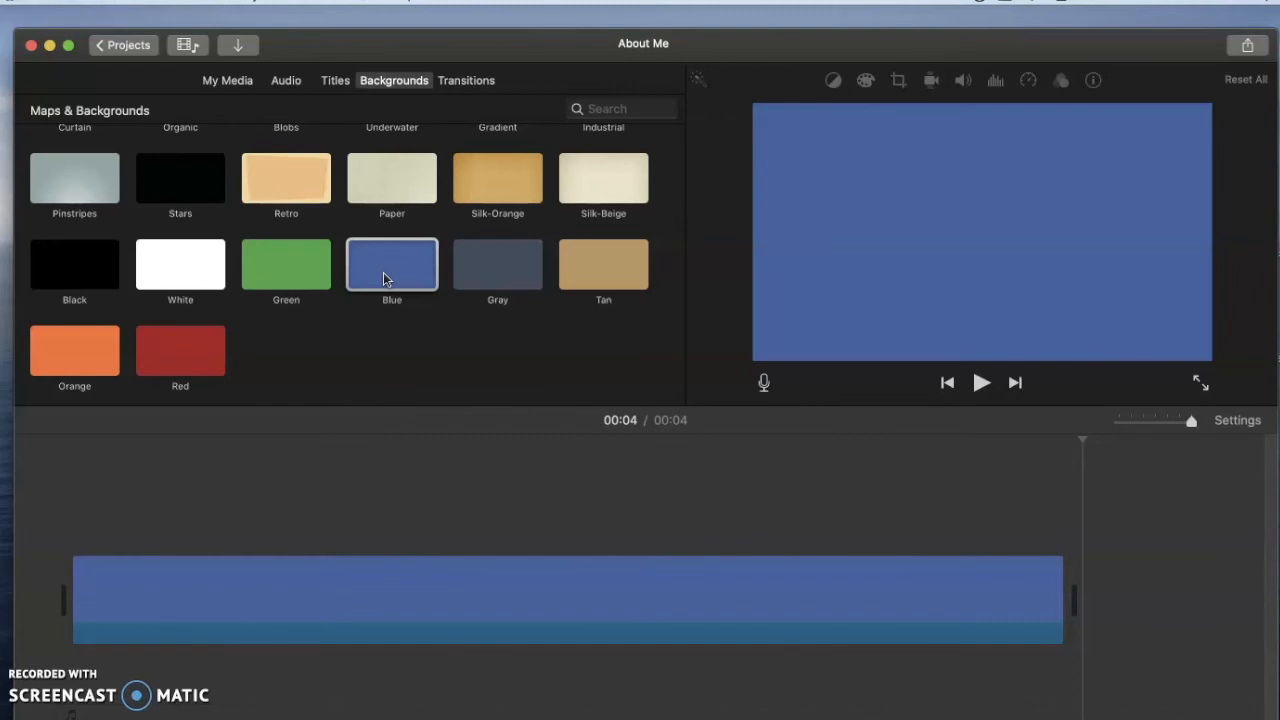
left_click(380, 587)
key("Delete")
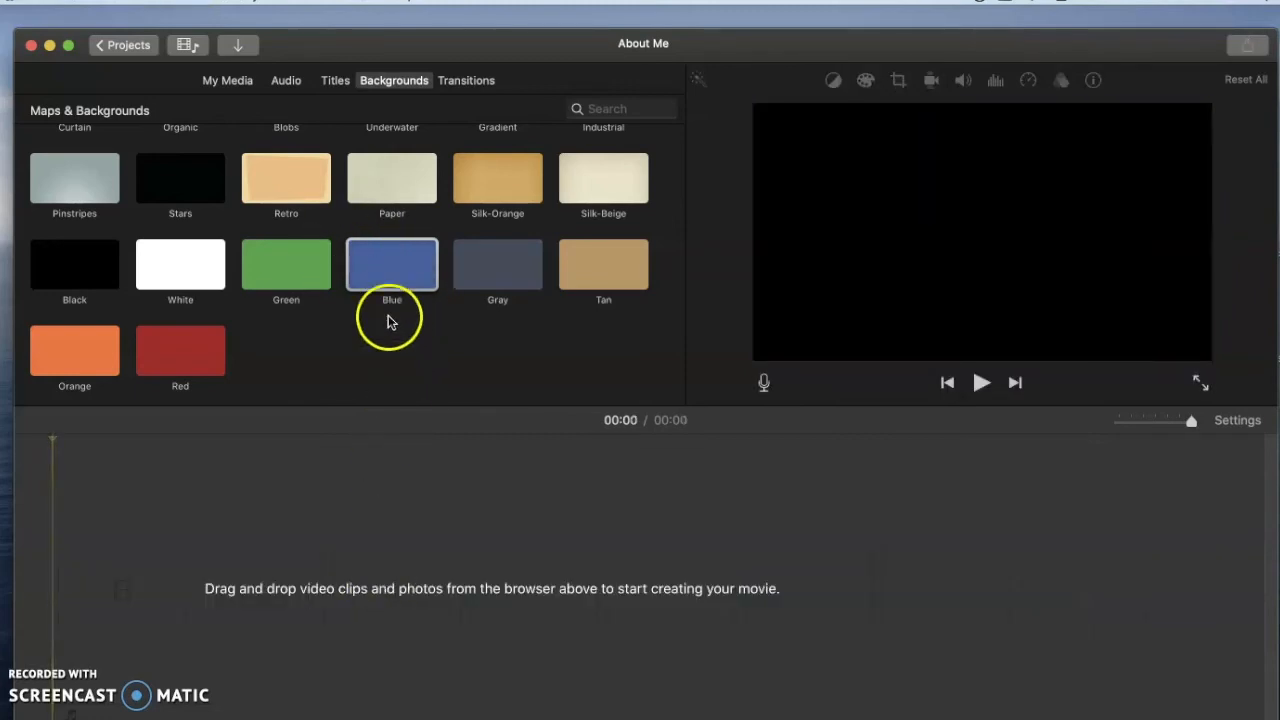
Step: Place the Blue background in the empty timeline and trim the end of its clip to about 2 seconds
left_click_drag(382, 258, 95, 610)
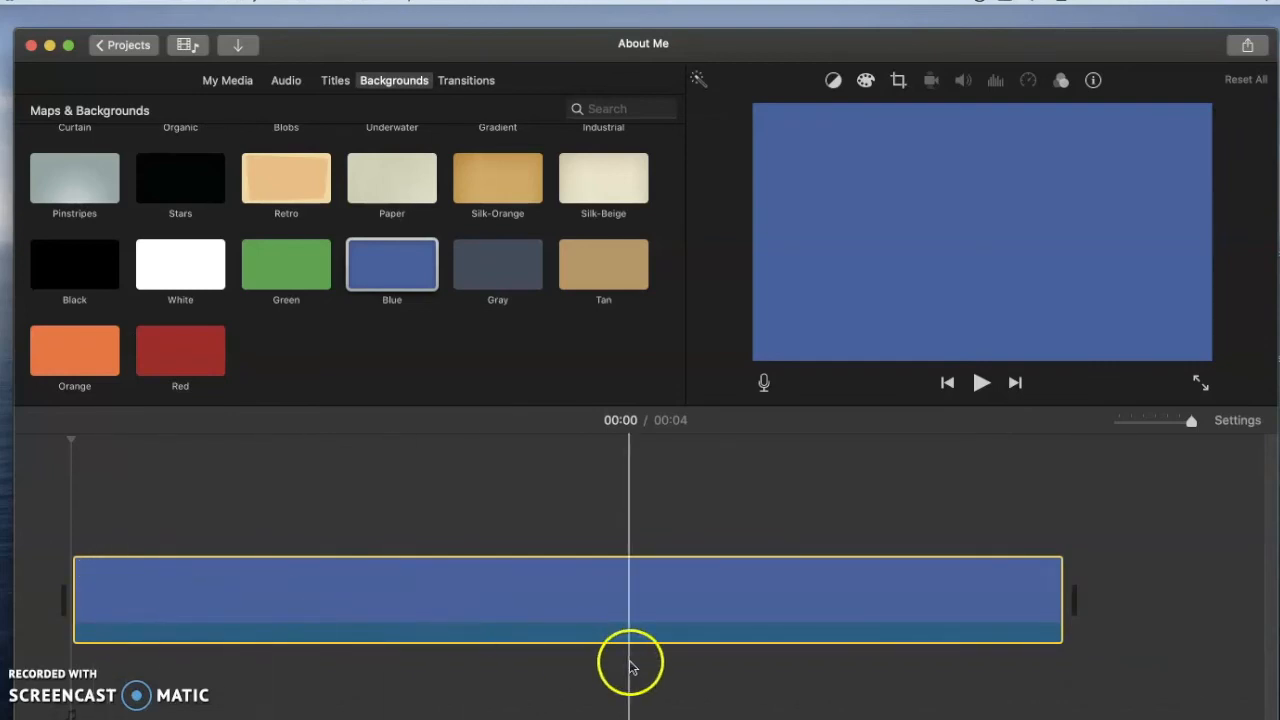
left_click(674, 434)
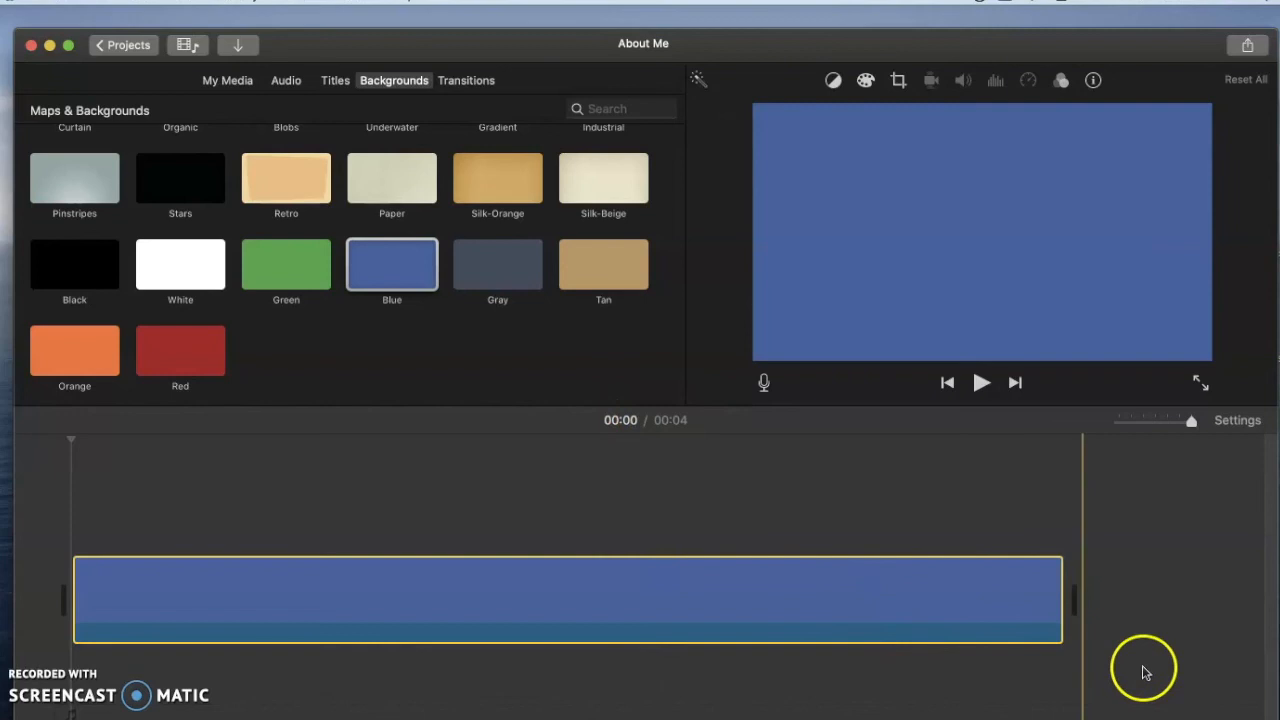
left_click_drag(1062, 600, 577, 588)
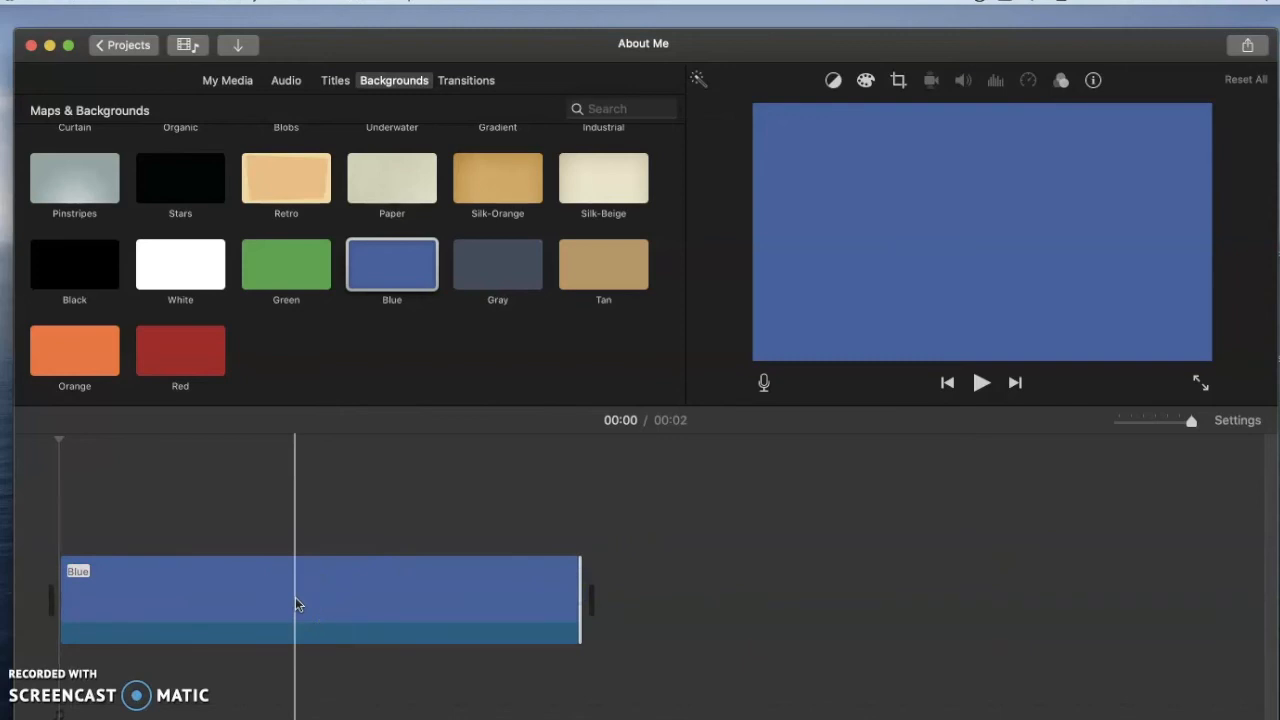
Step: Show the Blue clip's information and set its duration to 5.0 seconds
left_click(295, 597)
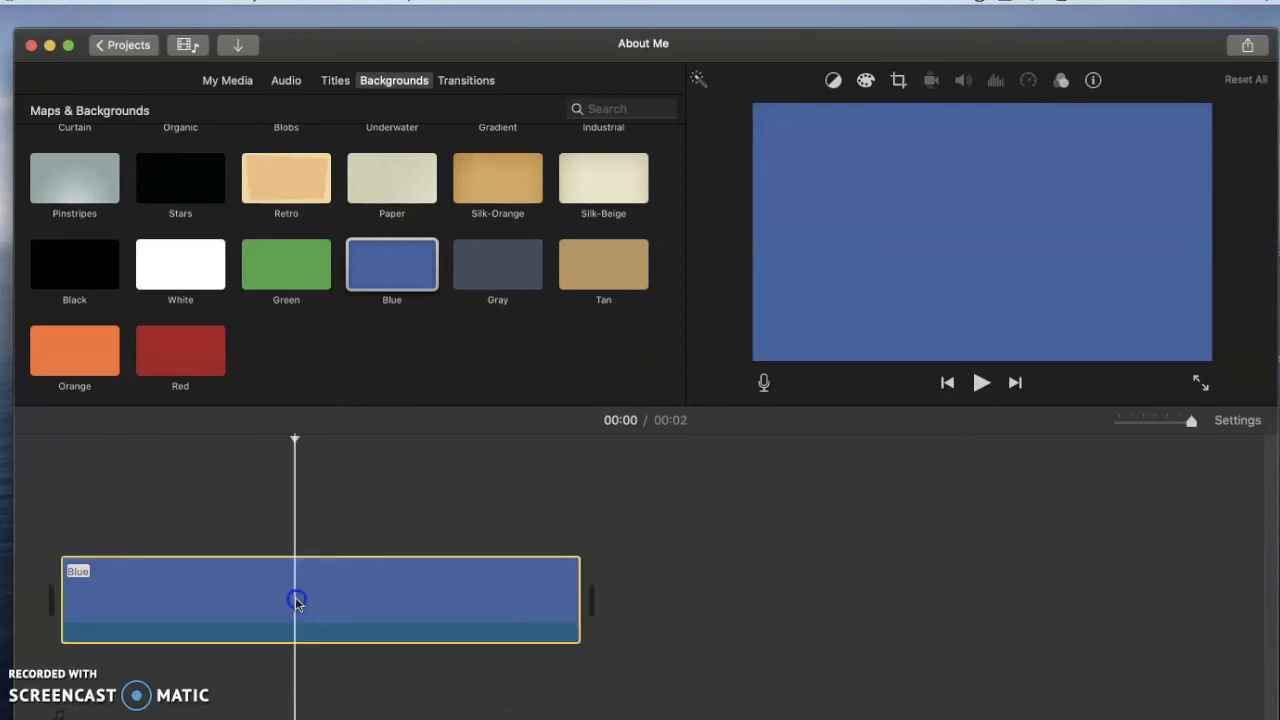
left_click(1094, 81)
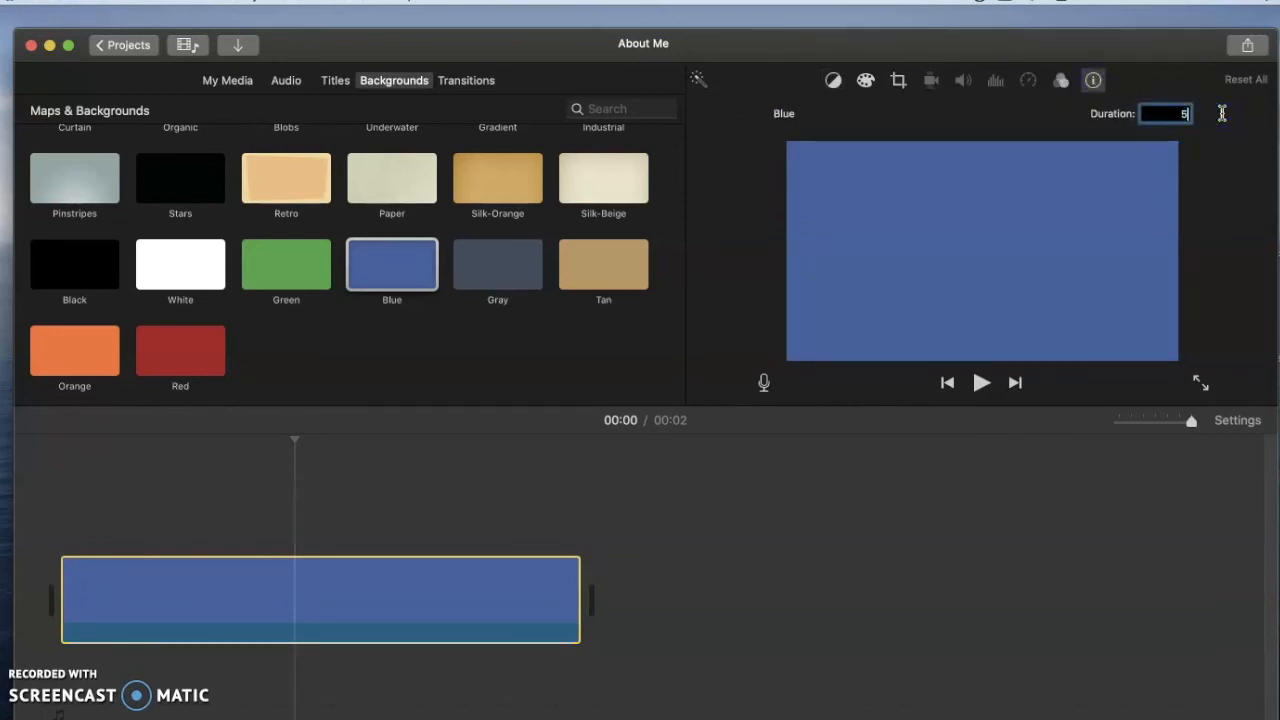
key("Return")
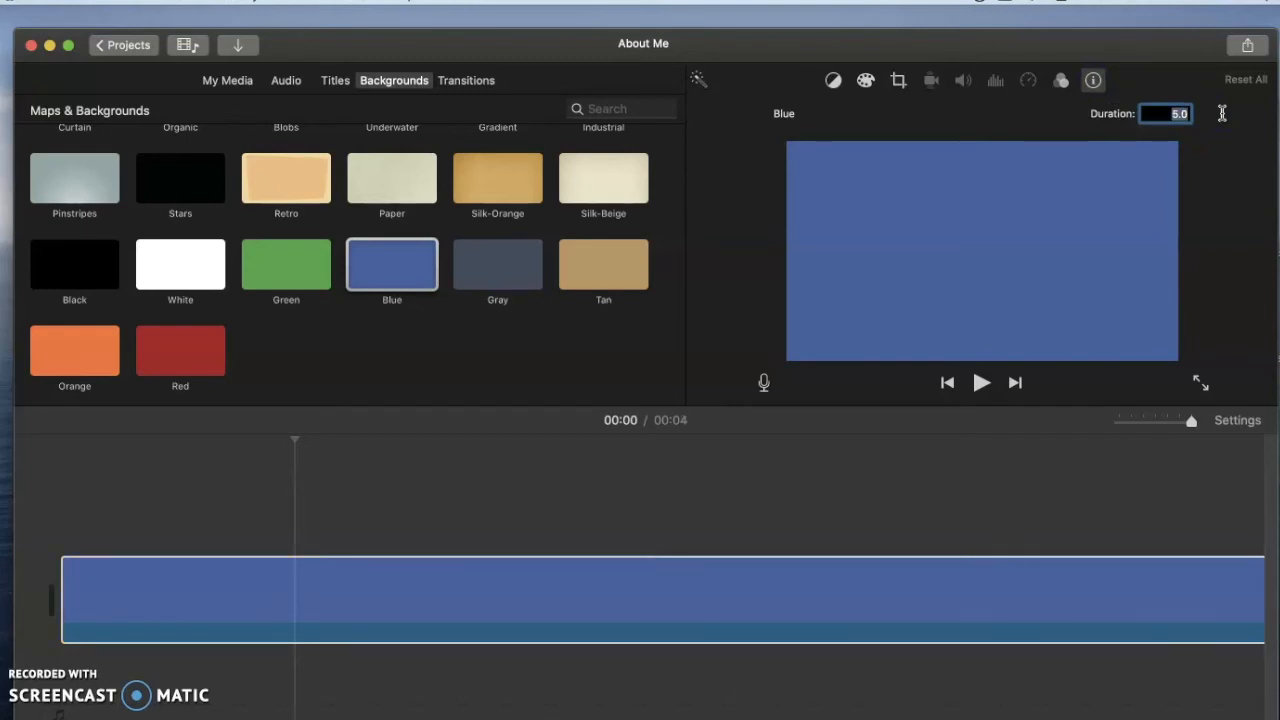
Step: Set the Blue clip's duration to 4.0 seconds and keep the clip selected in the timeline
left_click(972, 577)
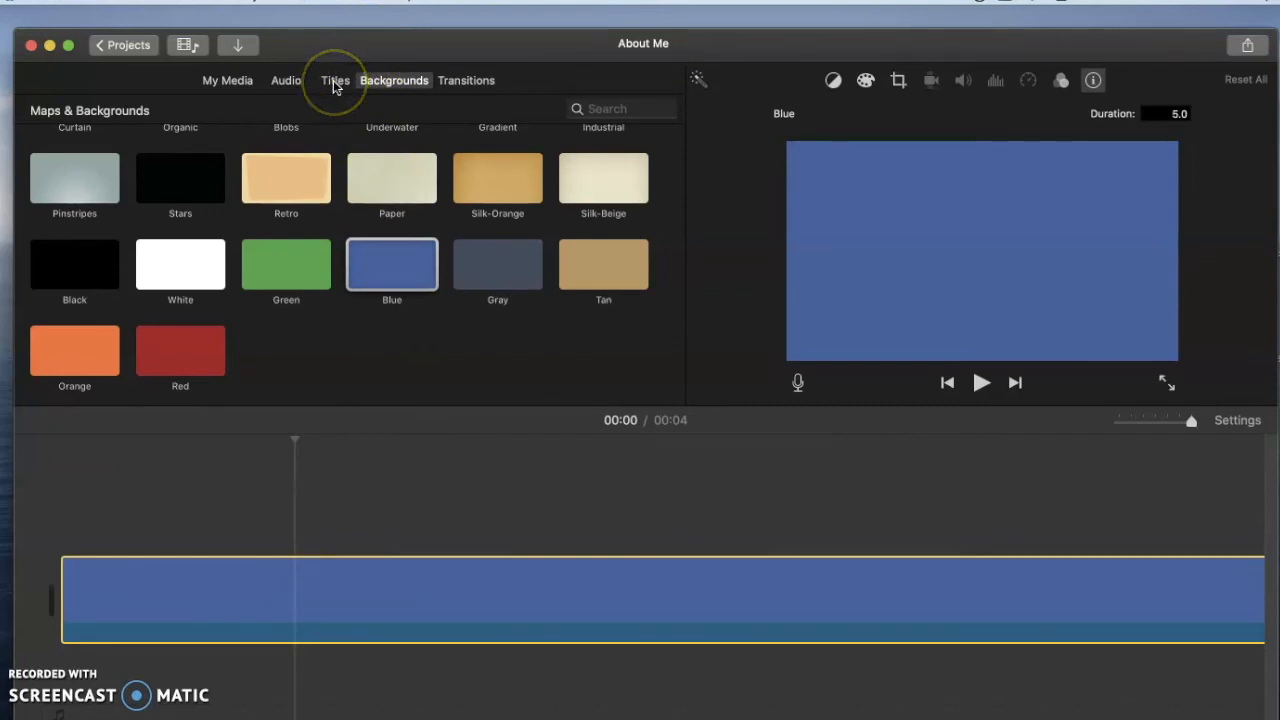
left_click(1170, 113)
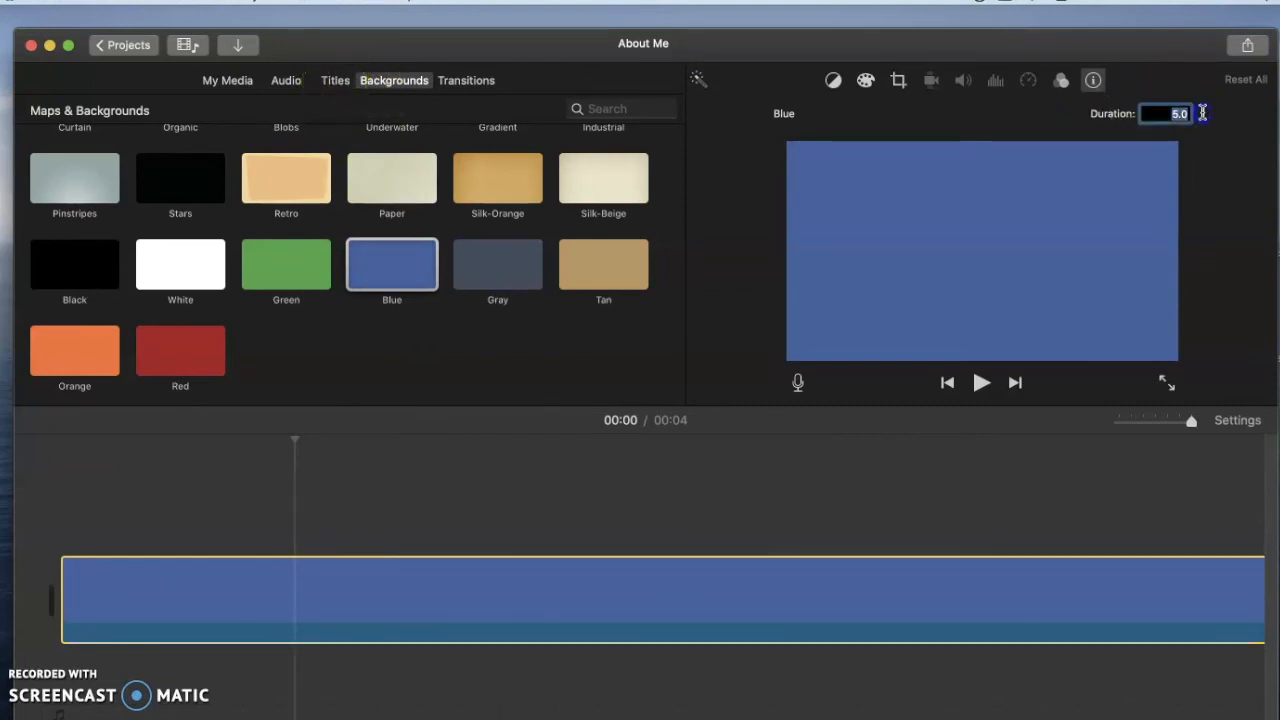
key("Return")
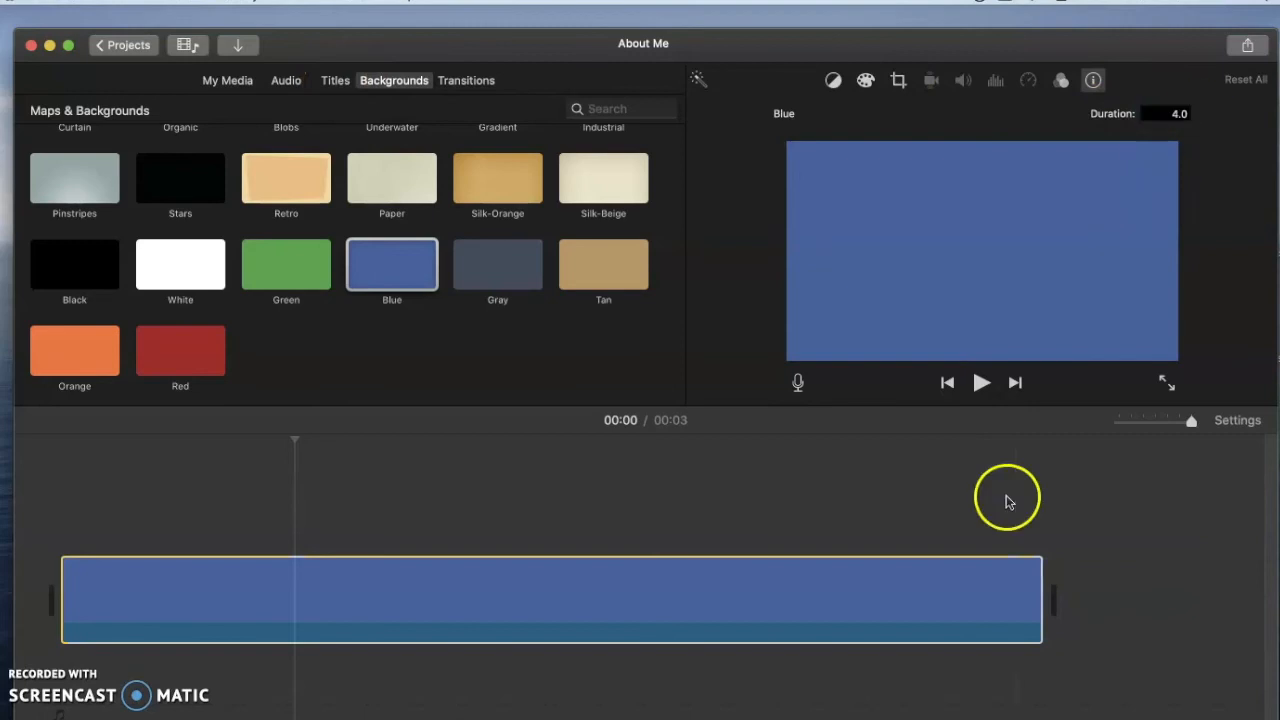
left_click(409, 587)
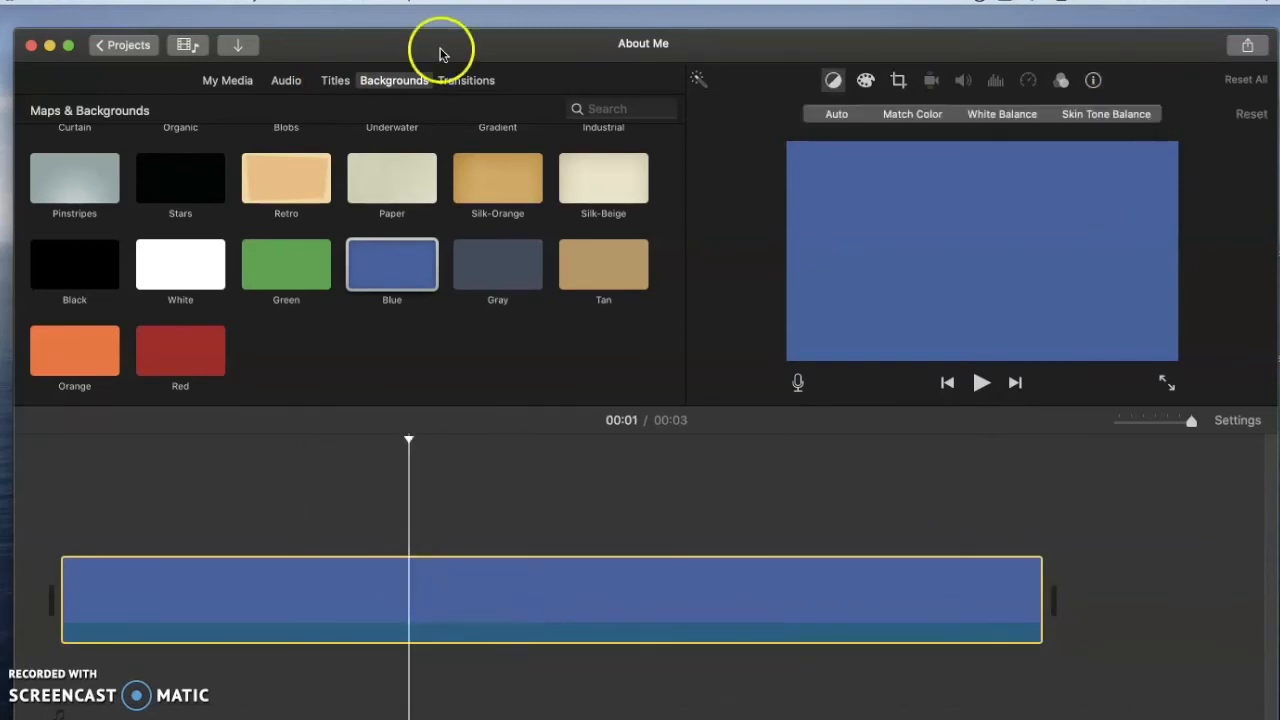
Step: Look through the available title styles, previewing ones such as Scrolling Credits, Boogie Lights and Pixie Dust
left_click(336, 84)
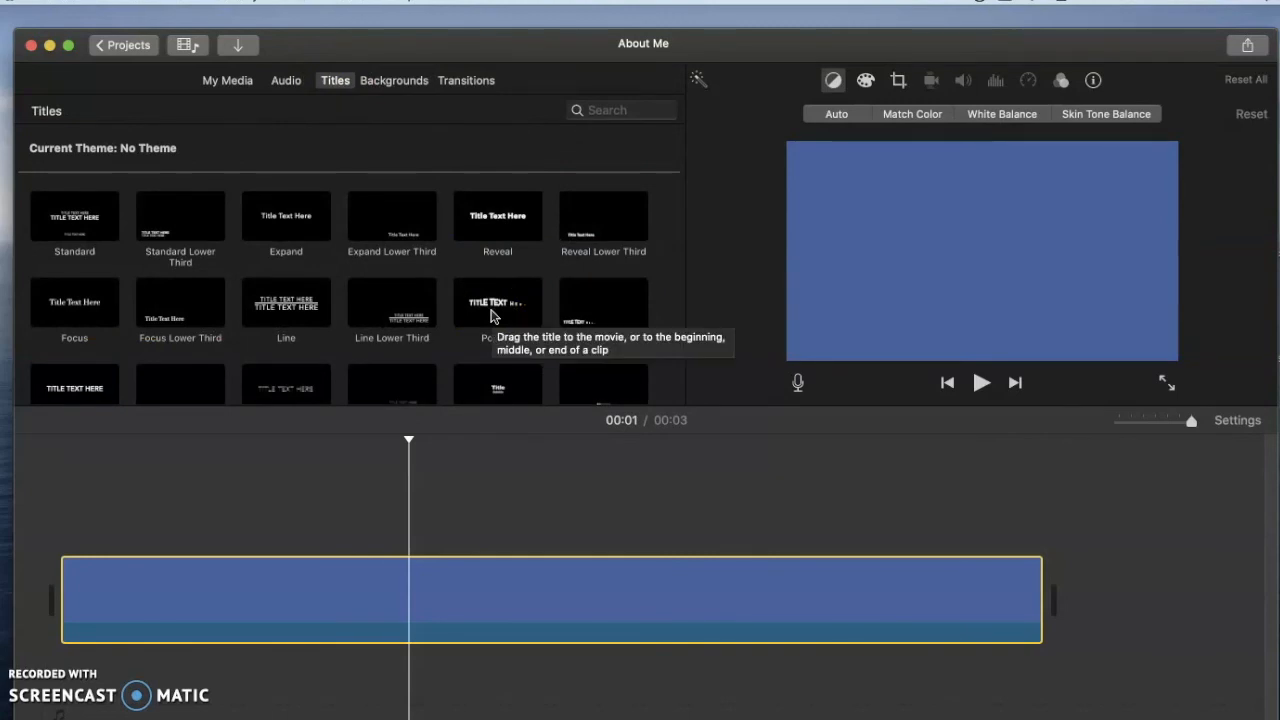
left_click(282, 224)
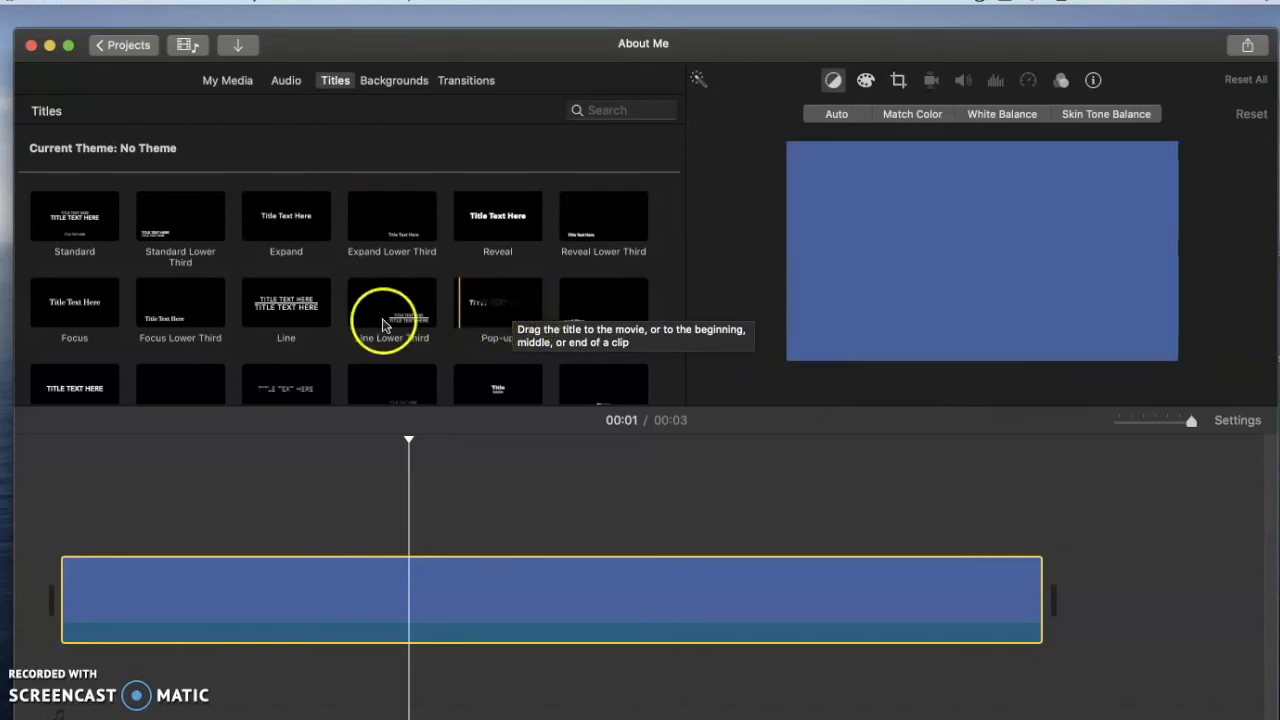
scroll(300, 315, "down", 5)
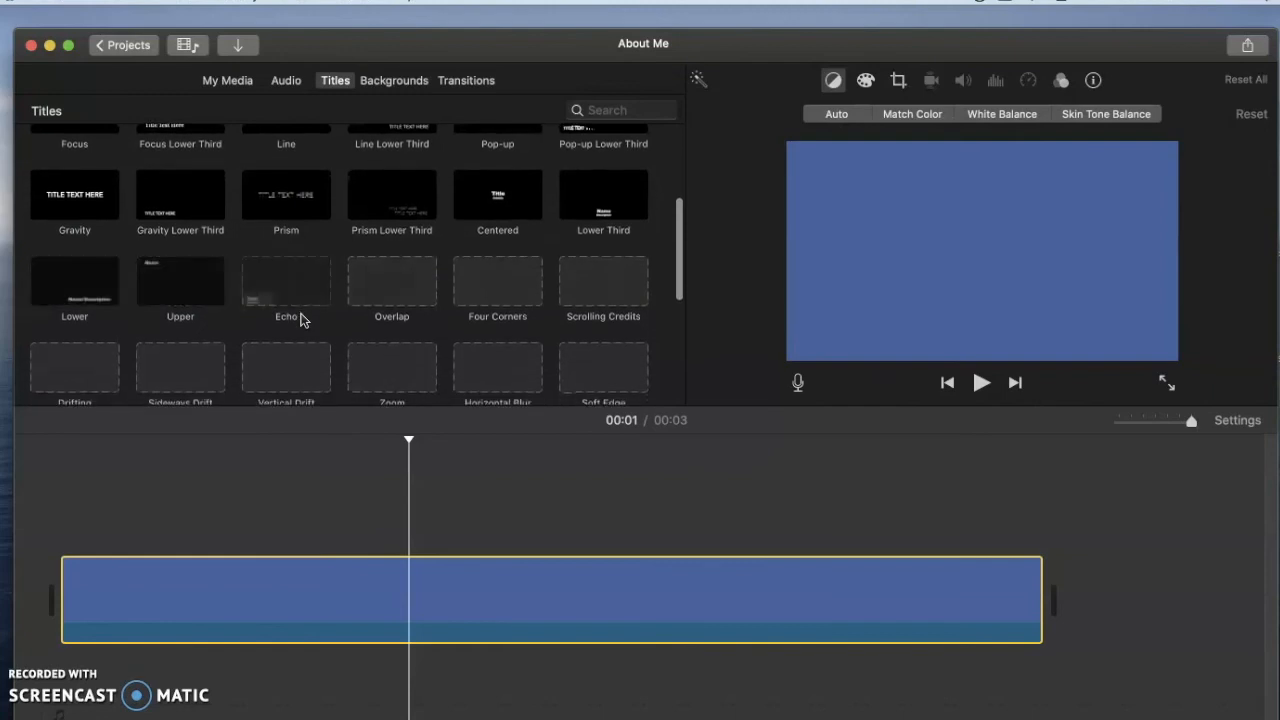
scroll(300, 318, "down", 3)
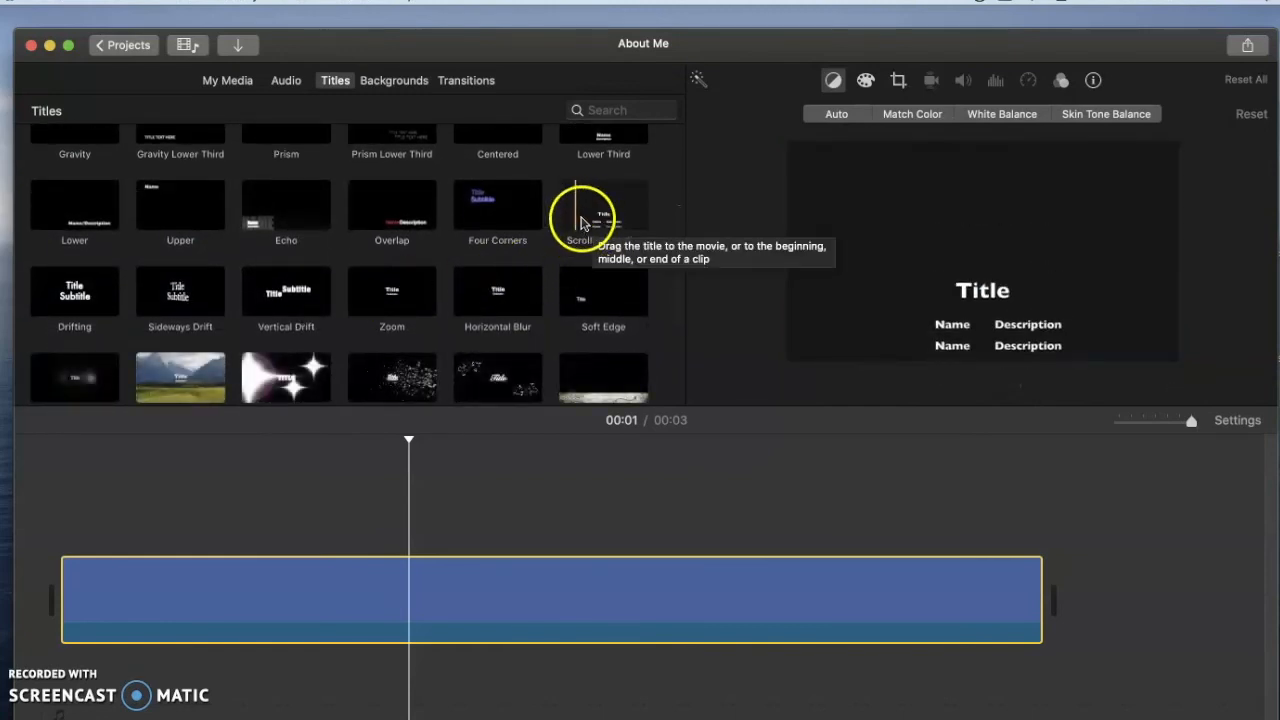
scroll(506, 309, "down", 2)
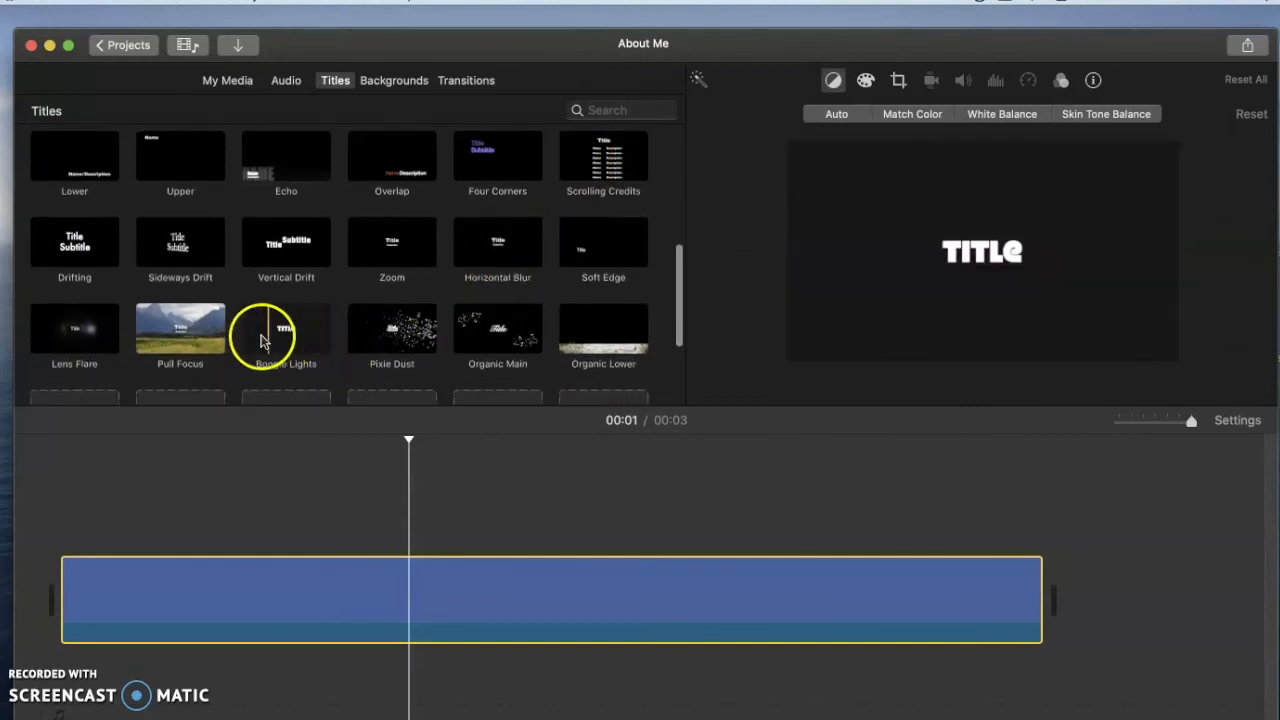
scroll(330, 340, "down", 2)
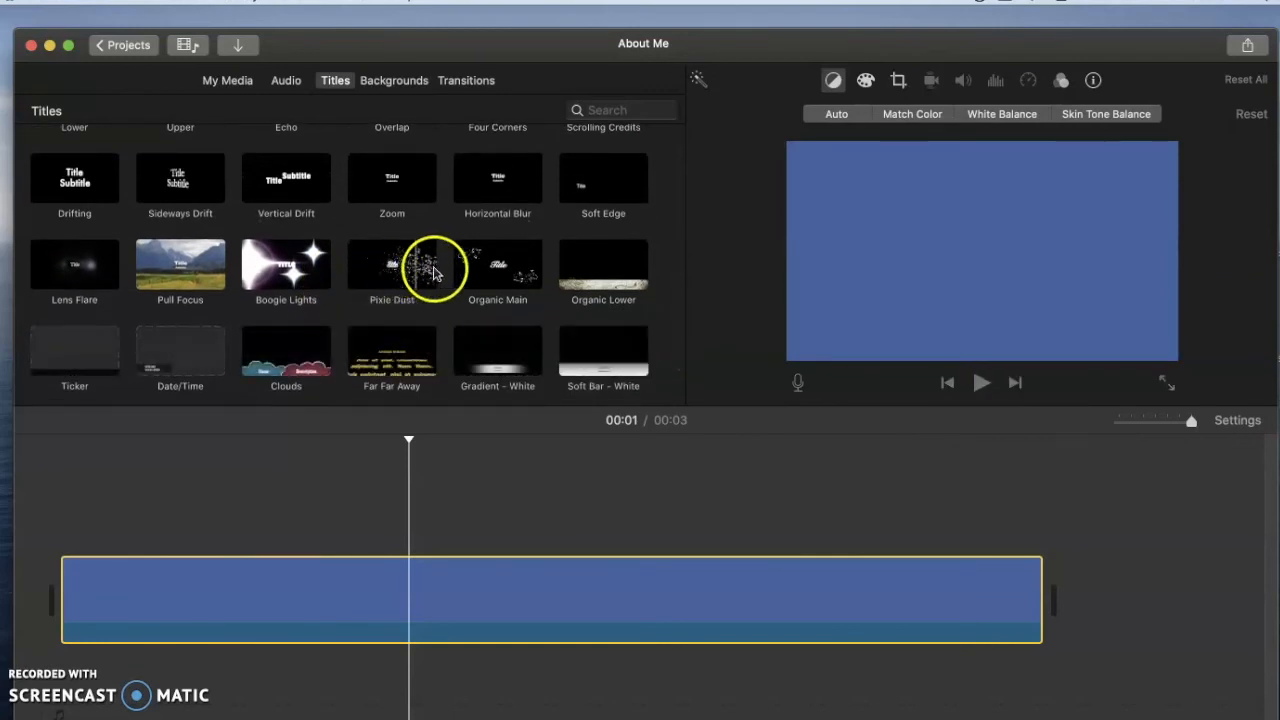
scroll(429, 268, "down", 3)
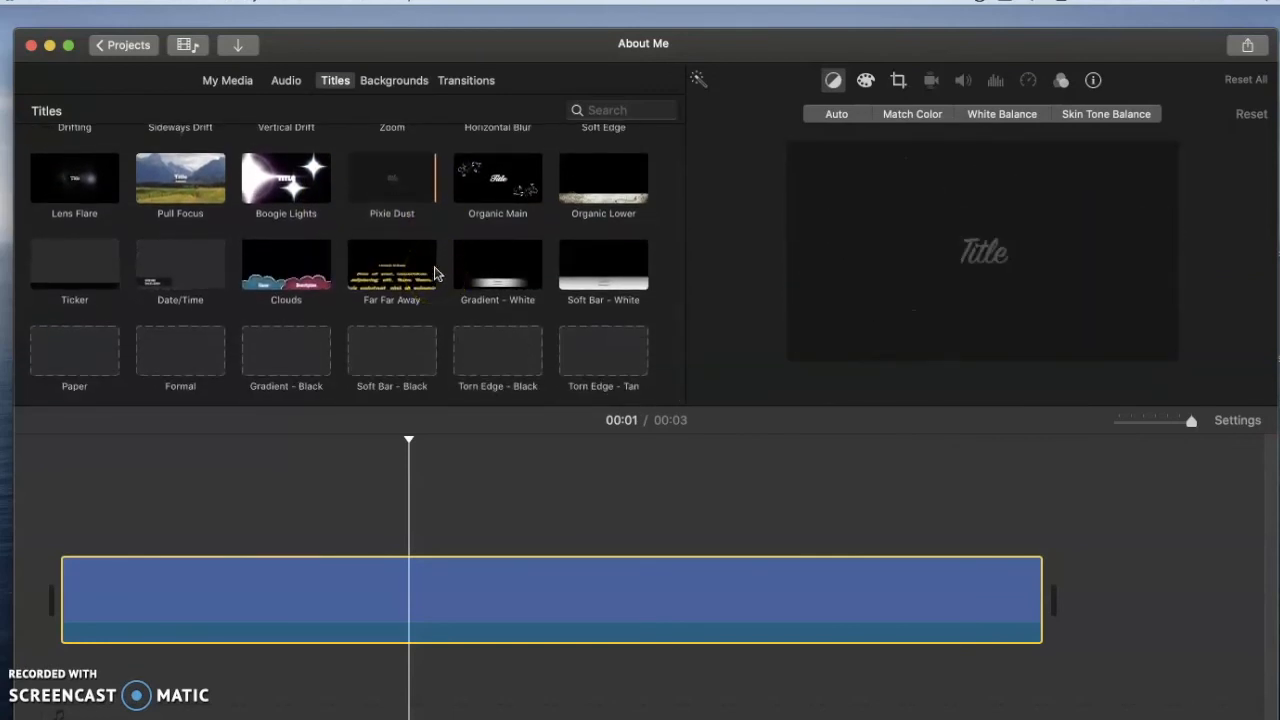
scroll(435, 273, "up", 3)
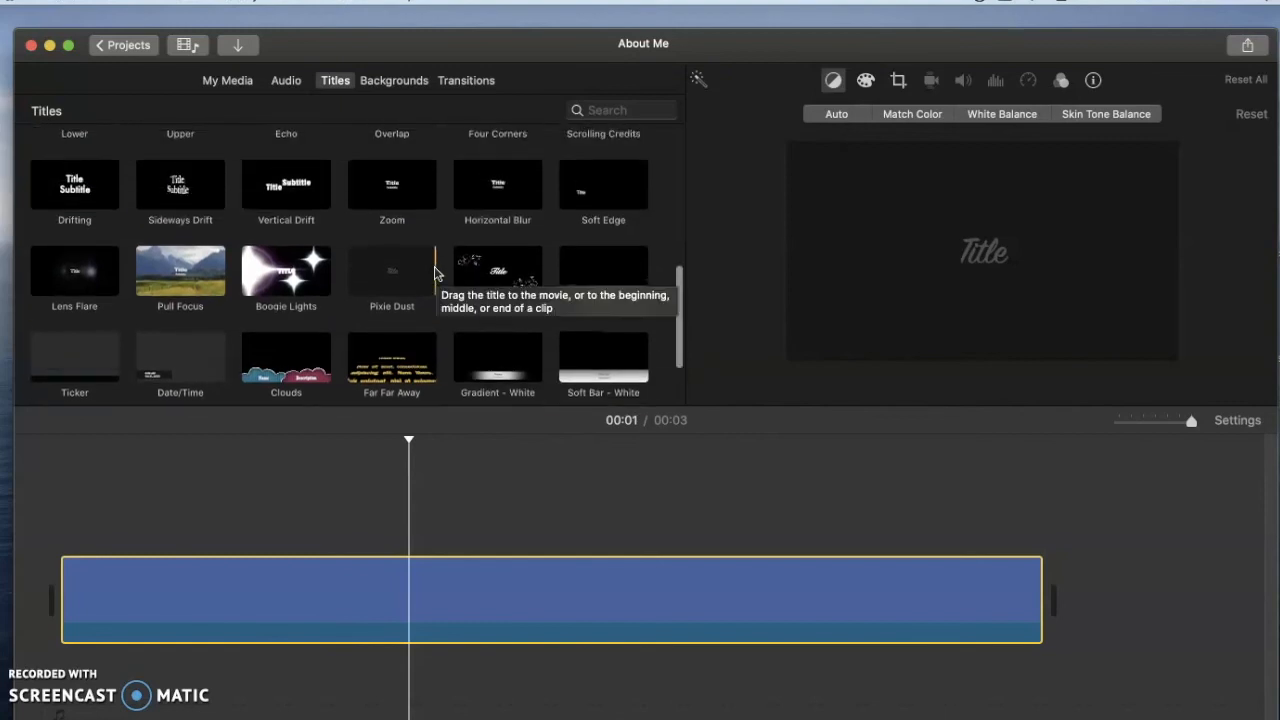
Step: Try placing the Pixie Dust title as a separate clip ahead of the Blue clip, and delete it from the timeline
left_click(391, 276)
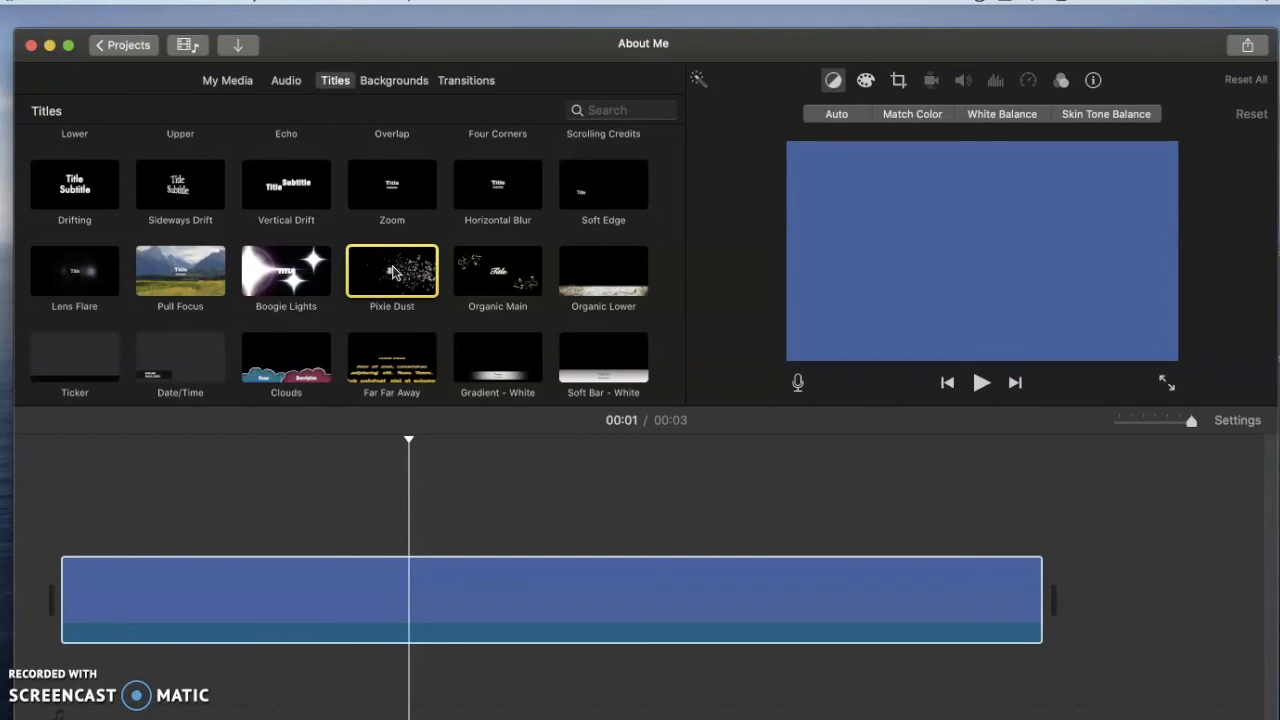
left_click(363, 272)
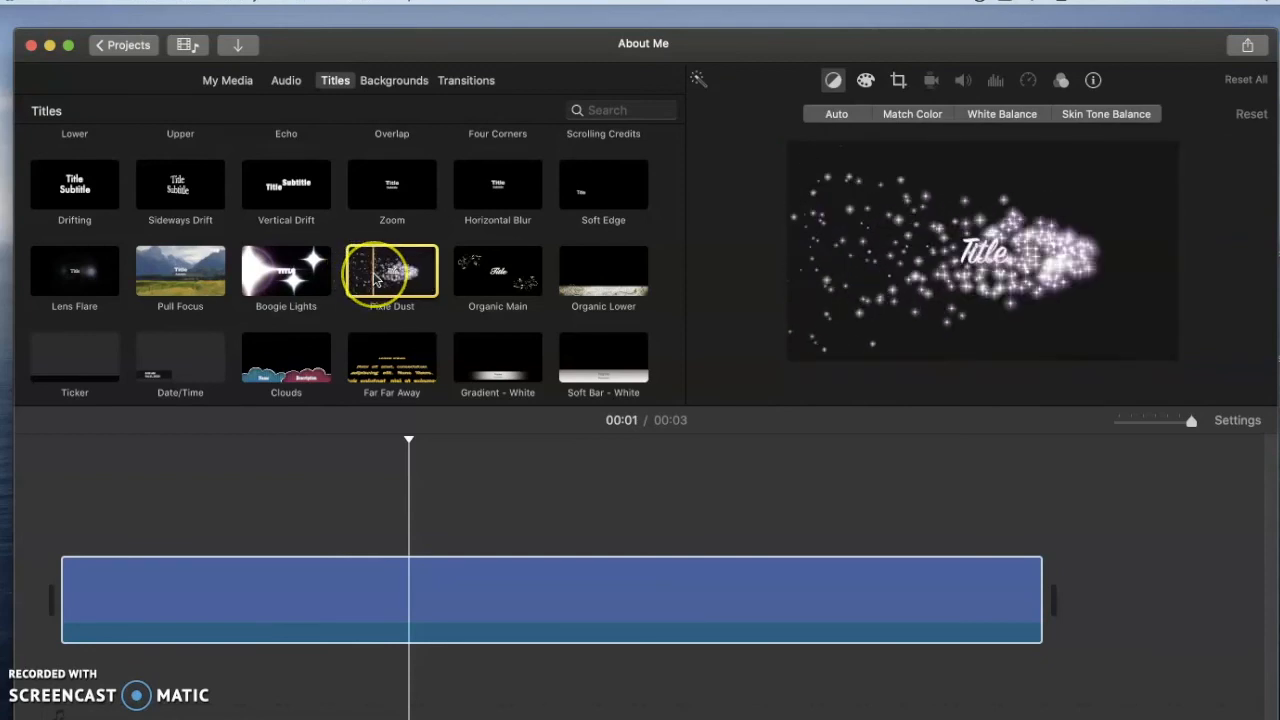
left_click_drag(376, 280, 26, 583)
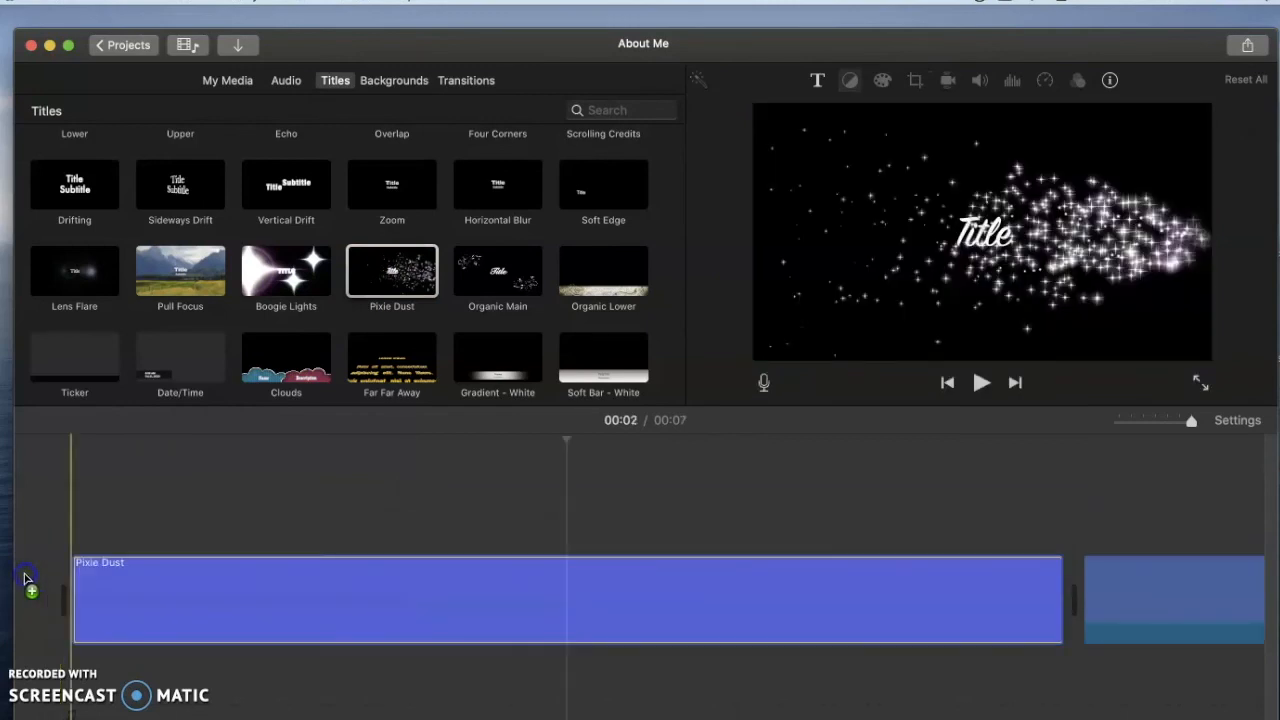
left_click(80, 583)
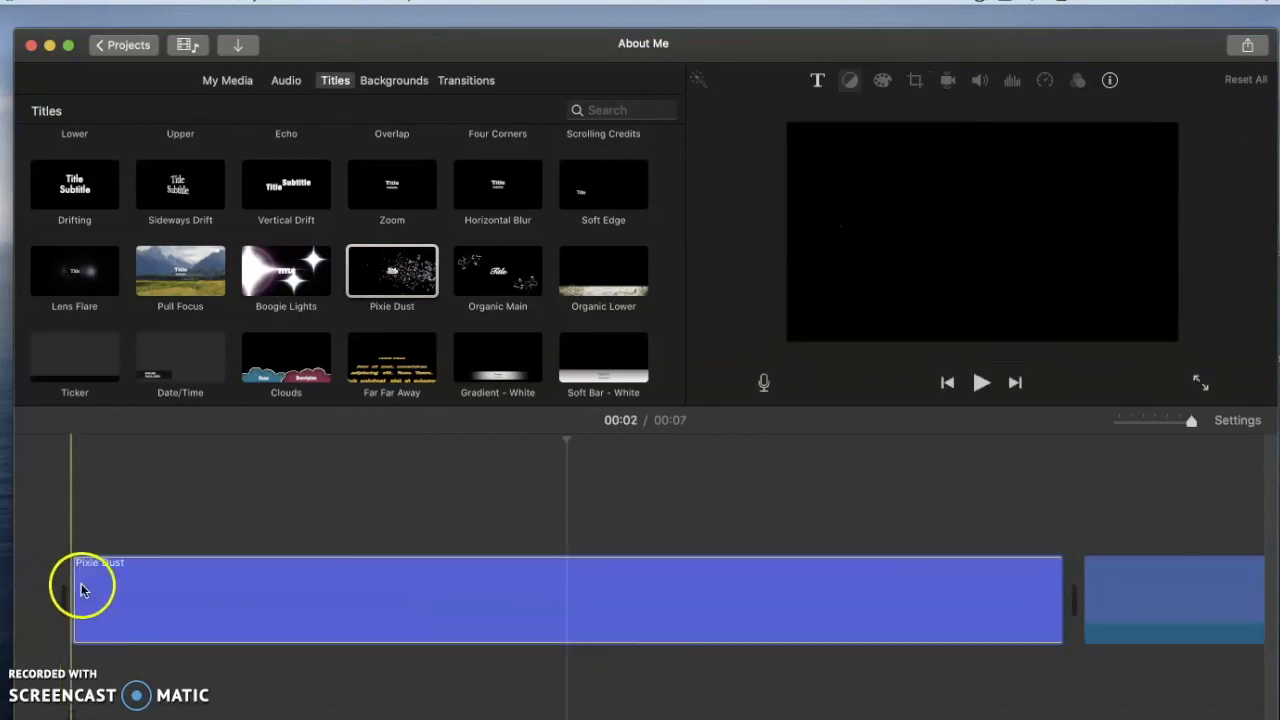
left_click(304, 590)
key("Delete")
Step: Attach the Pixie Dust title above the Blue clip, starting at the clip's beginning, and select the title
left_click(383, 281)
left_click_drag(385, 279, 70, 512)
left_click(218, 563)
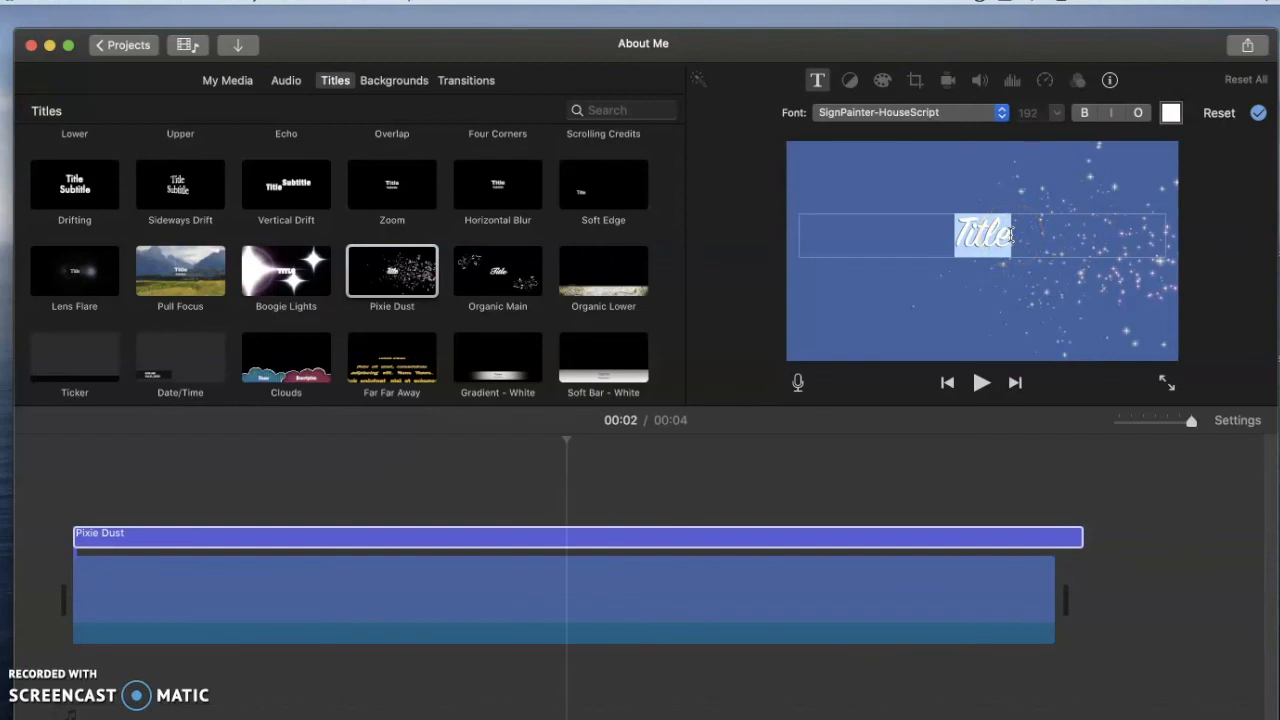
Step: Replace the placeholder title text with "About" followed by the person's title and surname, and apply the text
type("M")
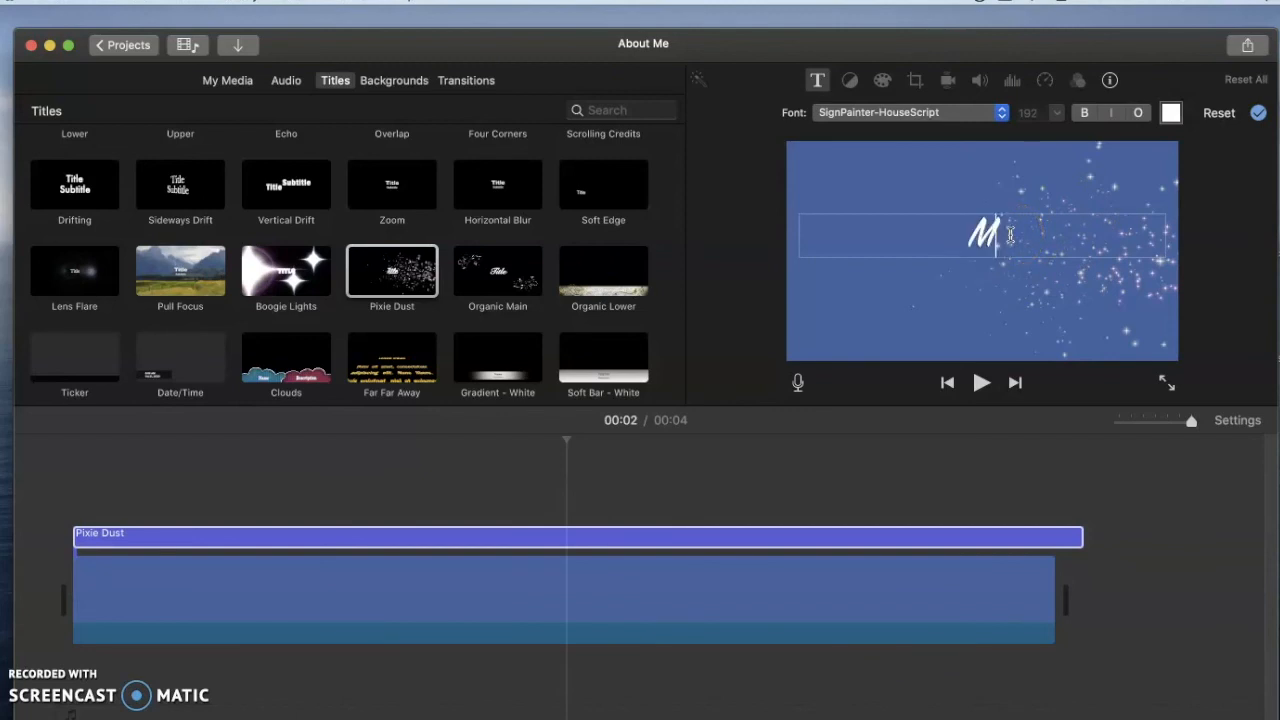
type("rs. Garr")
key("BackSpace")
key("BackSpace")
key("BackSpace")
key("BackSpace")
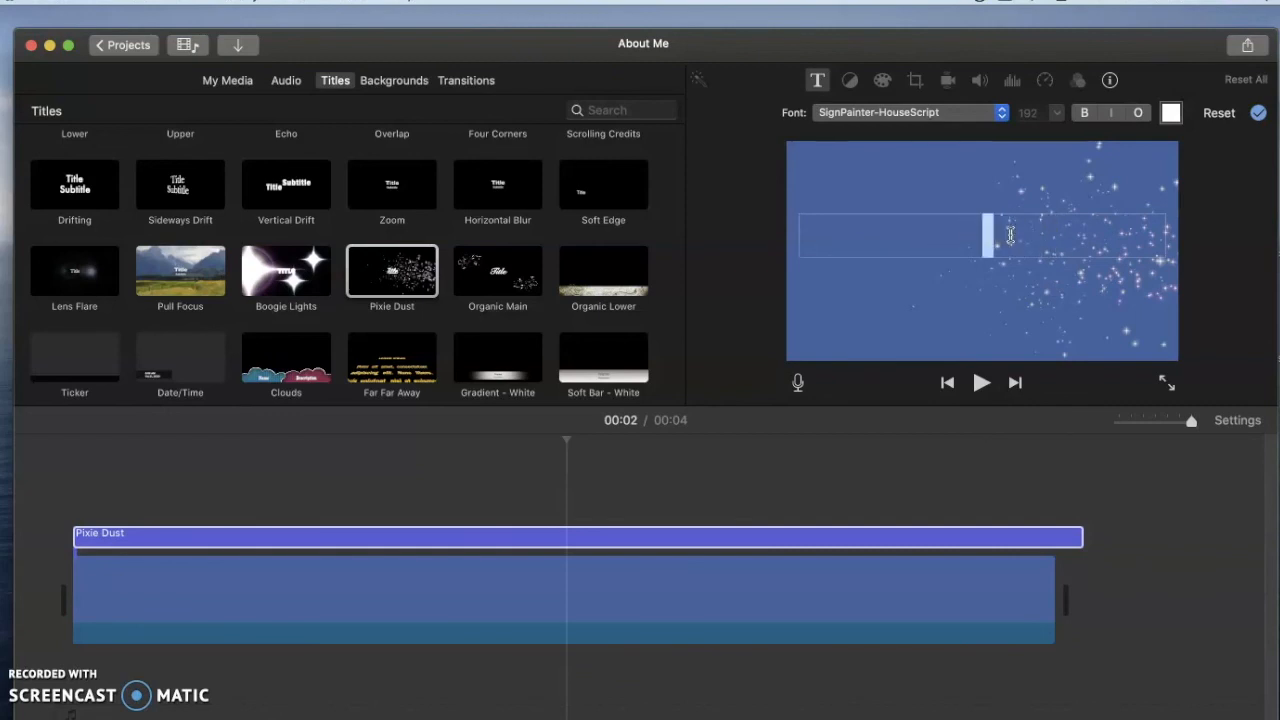
type("About Mrs. Garrow")
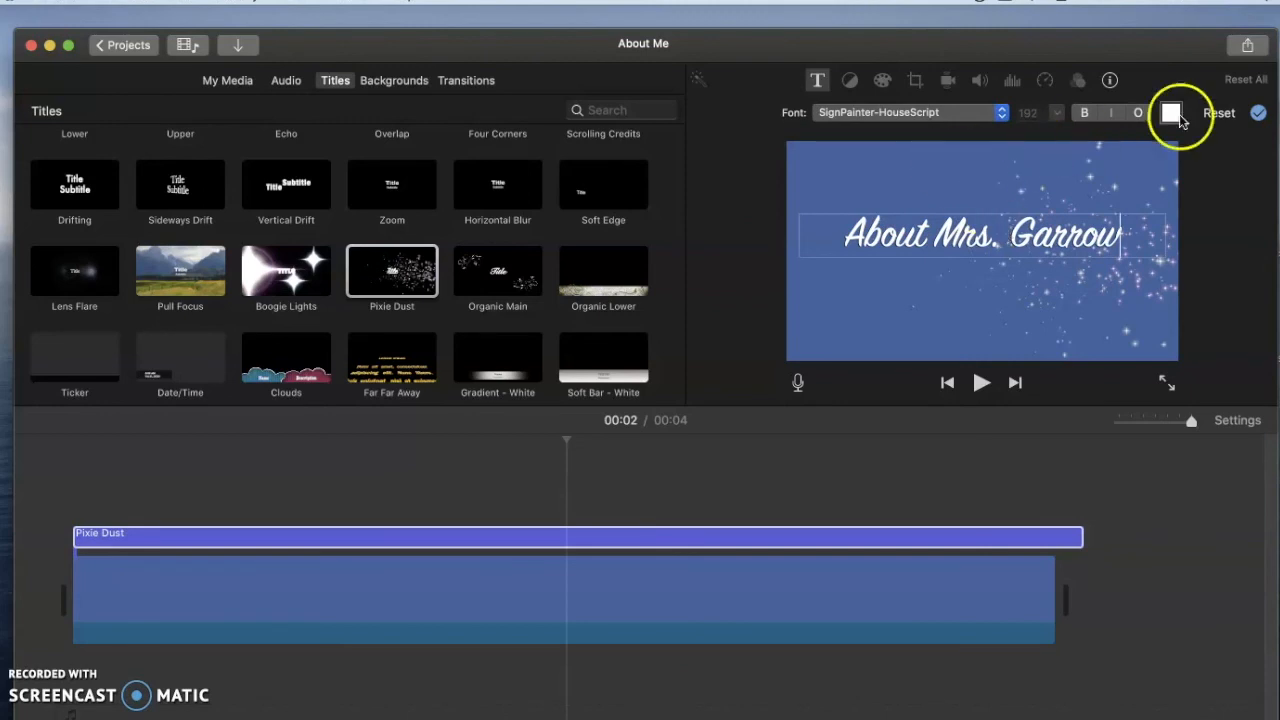
left_click(1257, 114)
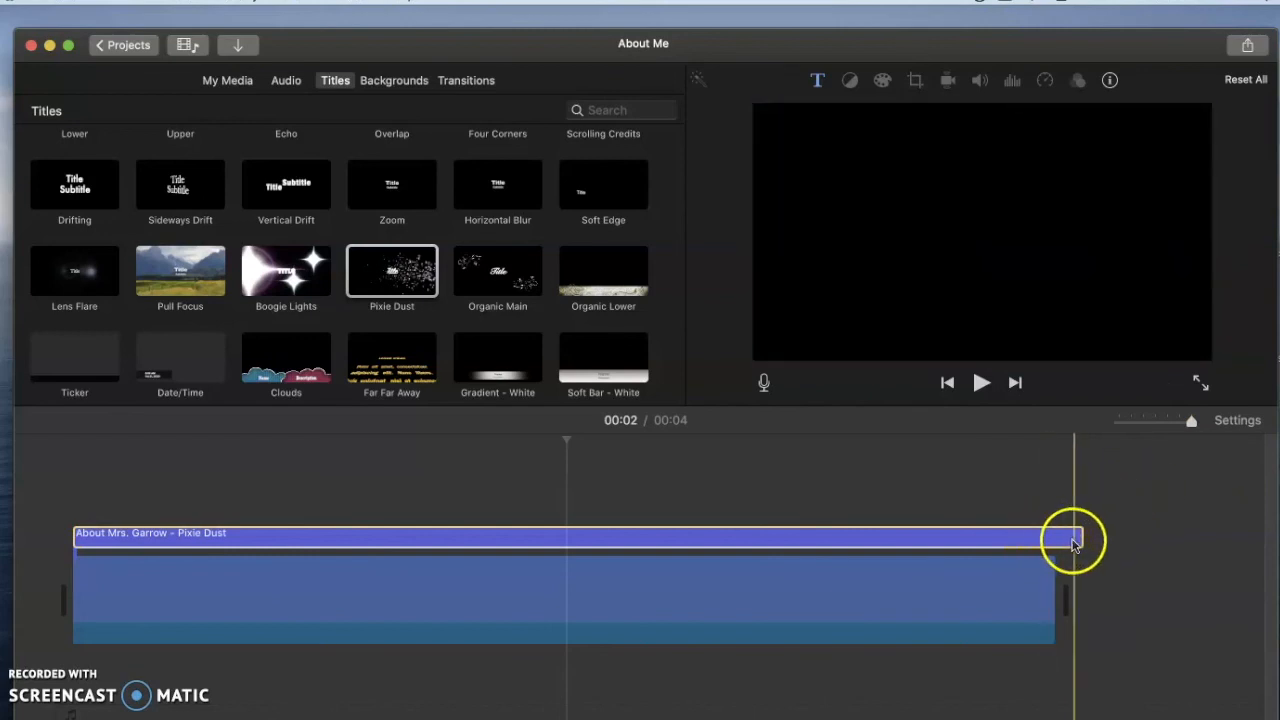
Step: Trim the end of the Pixie Dust title to line up with the Blue clip's end, and play the movie to check it
left_click_drag(1082, 536, 1054, 536)
left_click(1062, 585)
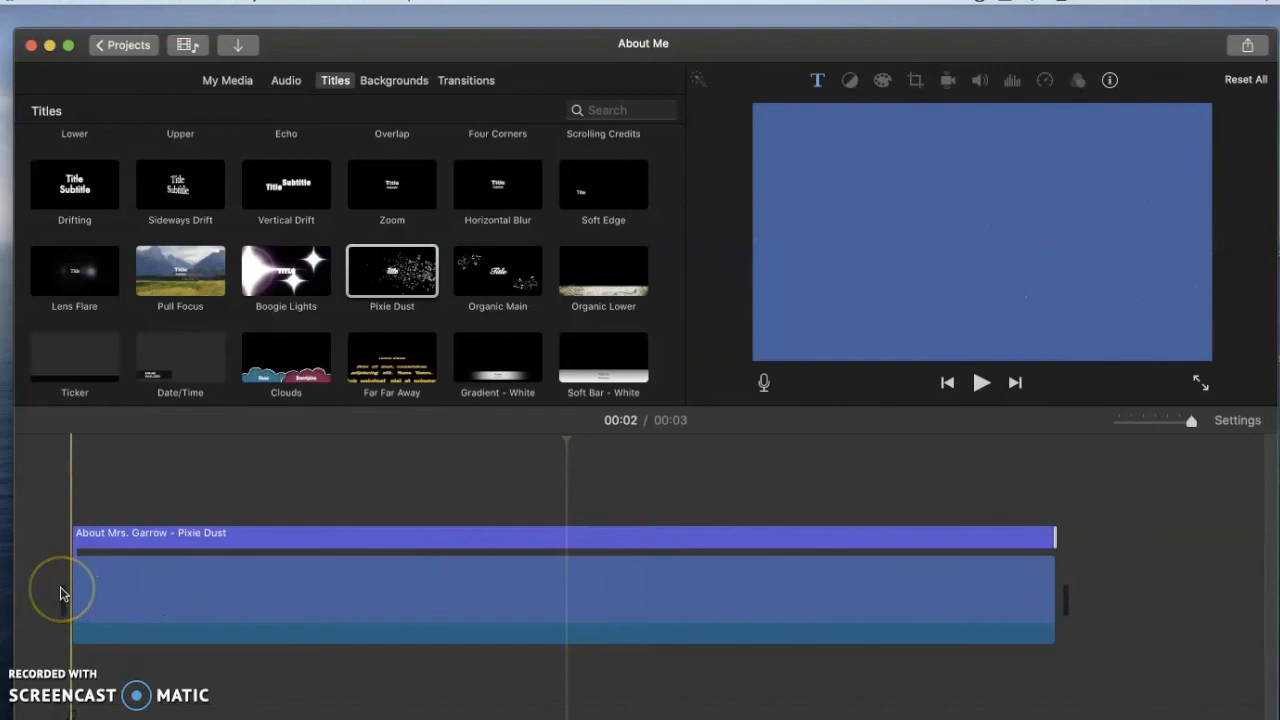
key("space")
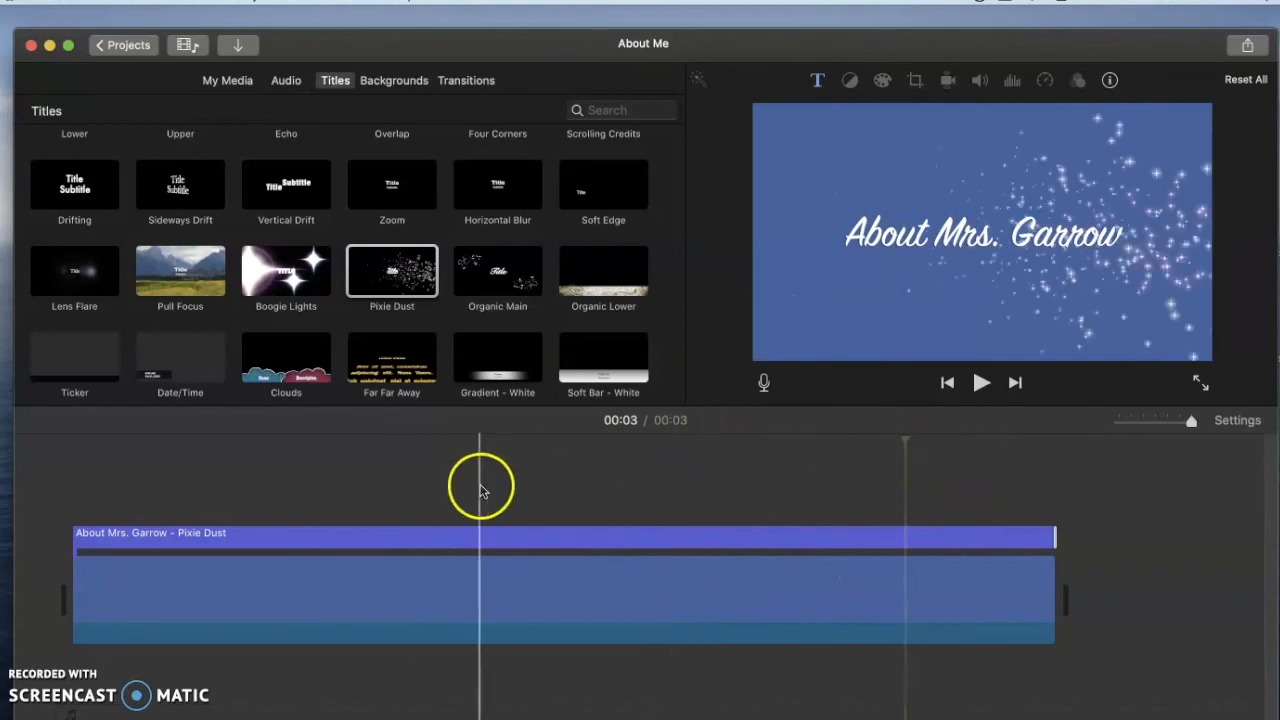
key("space")
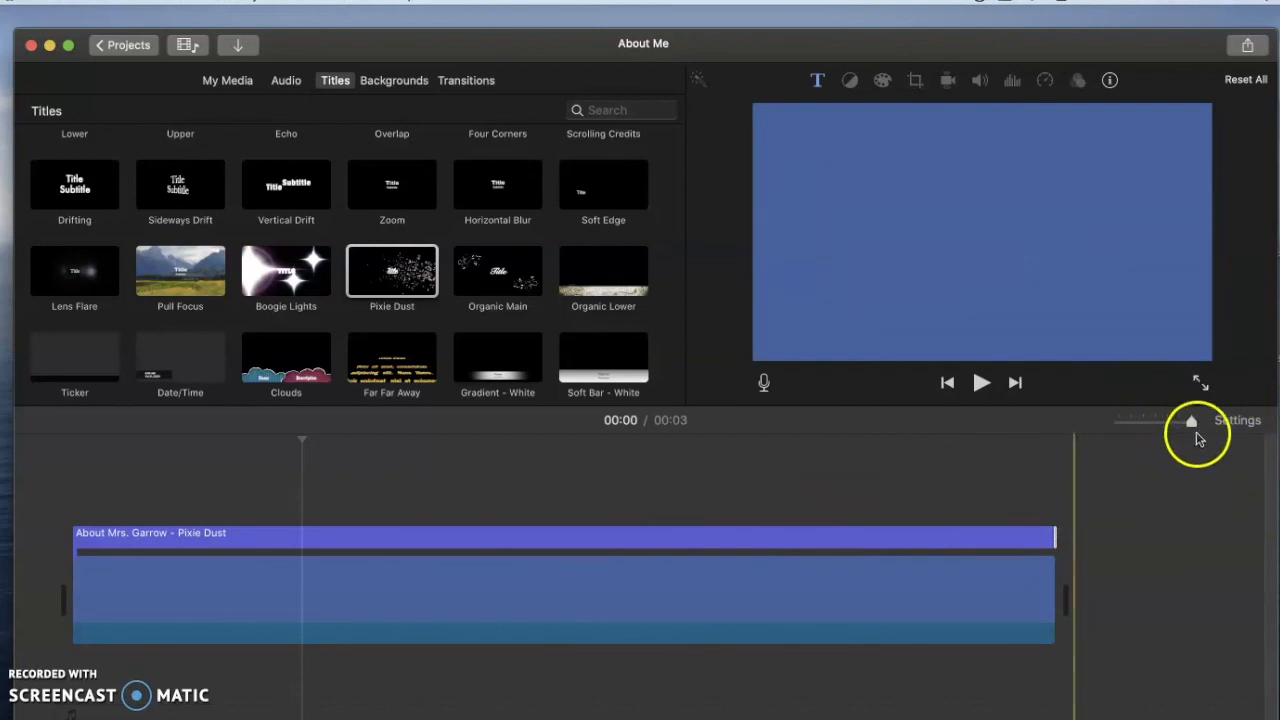
Step: Shrink the clips' display in the timeline to make room for more, and look through the title styles again
left_click_drag(1167, 426, 1155, 428)
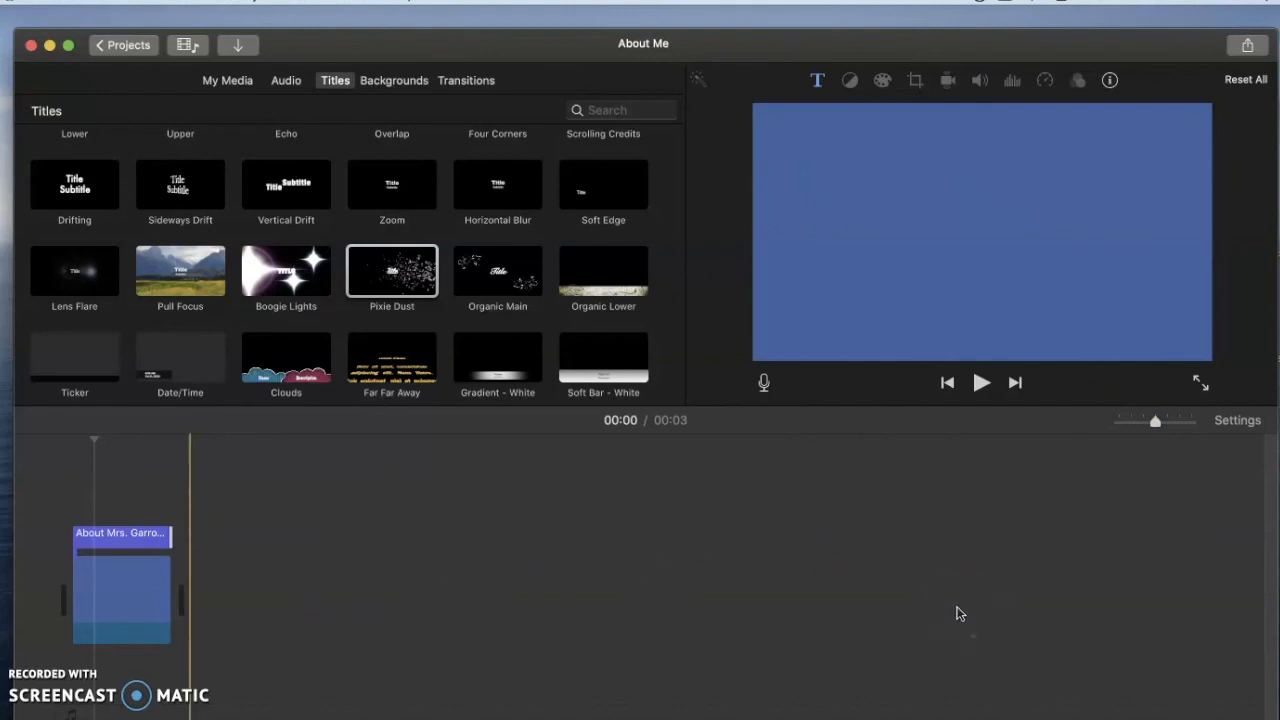
mouse_move(1156, 424)
left_mouse_down()
mouse_move(1133, 424)
mouse_move(1201, 426)
mouse_move(1157, 424)
left_mouse_up()
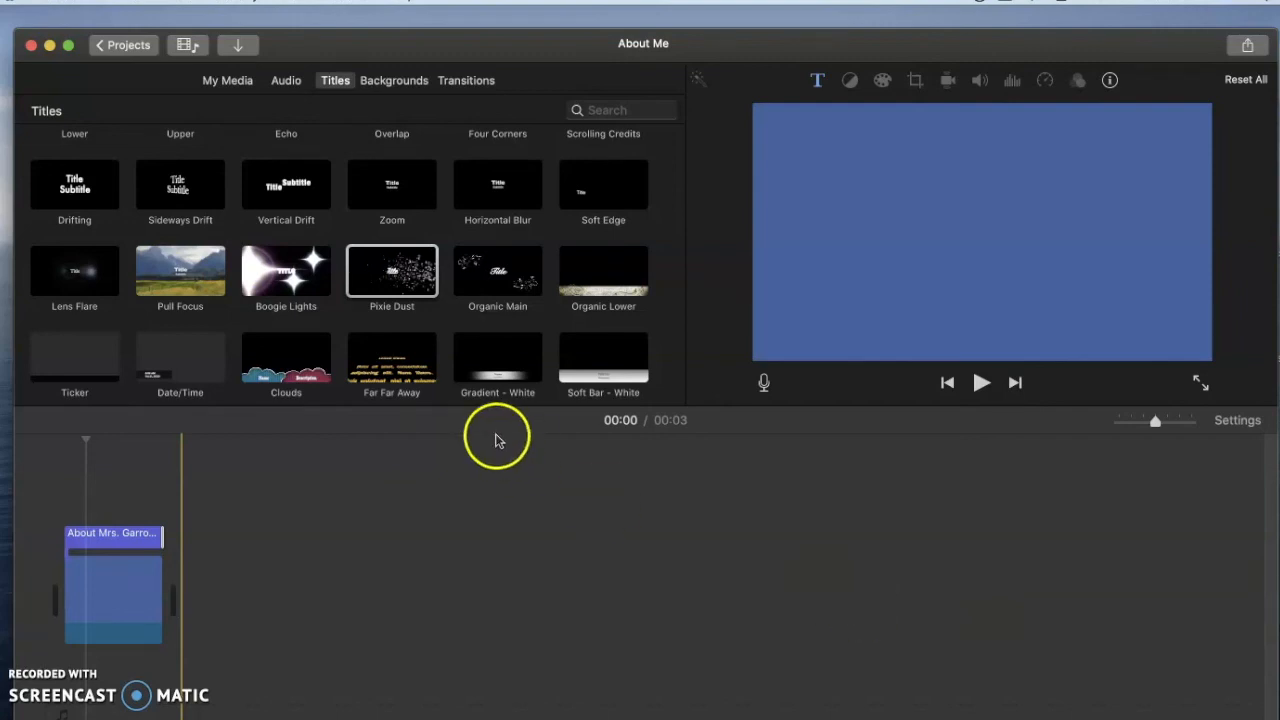
scroll(466, 305, "down", 2)
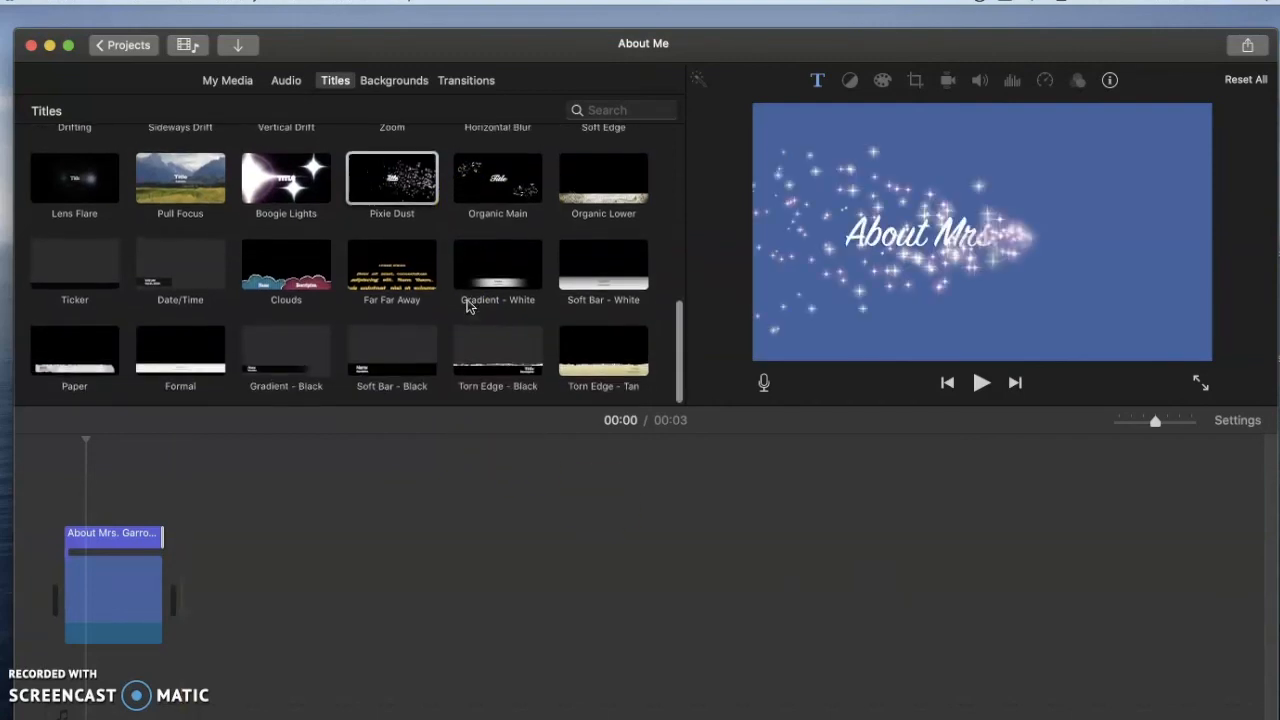
scroll(466, 305, "up", 3)
scroll(466, 305, "up", 5)
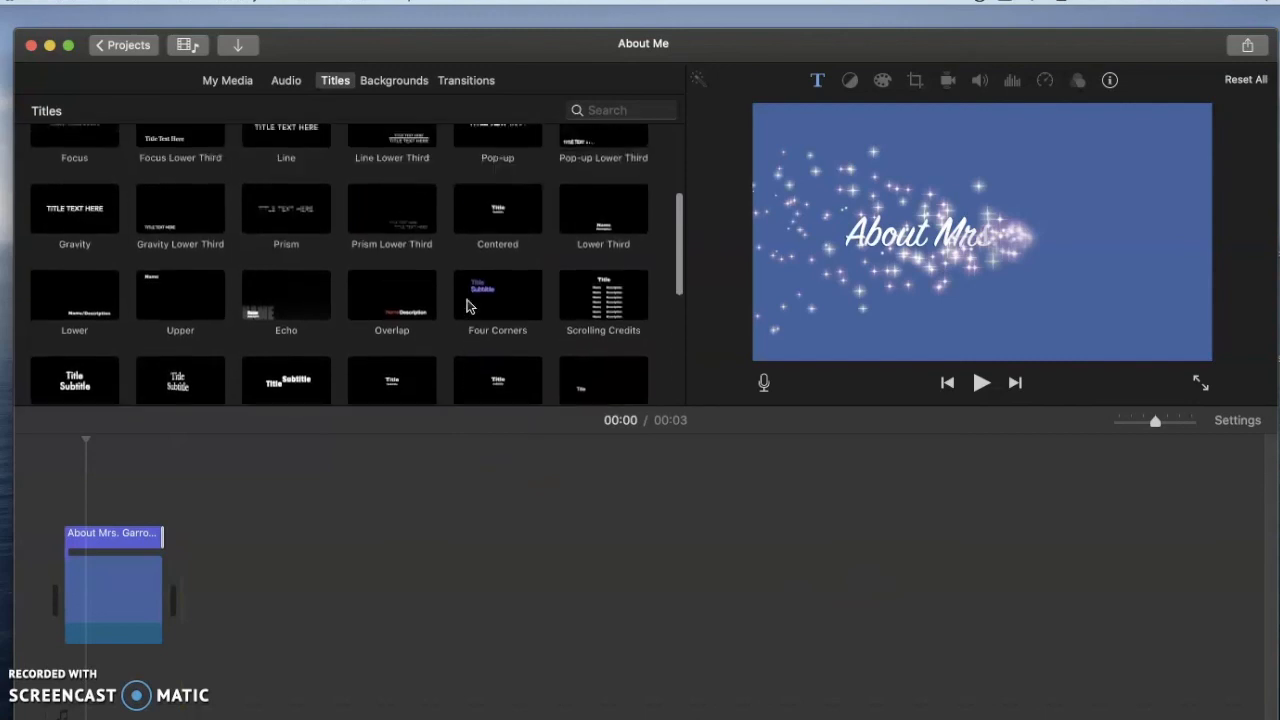
scroll(466, 305, "down", 3)
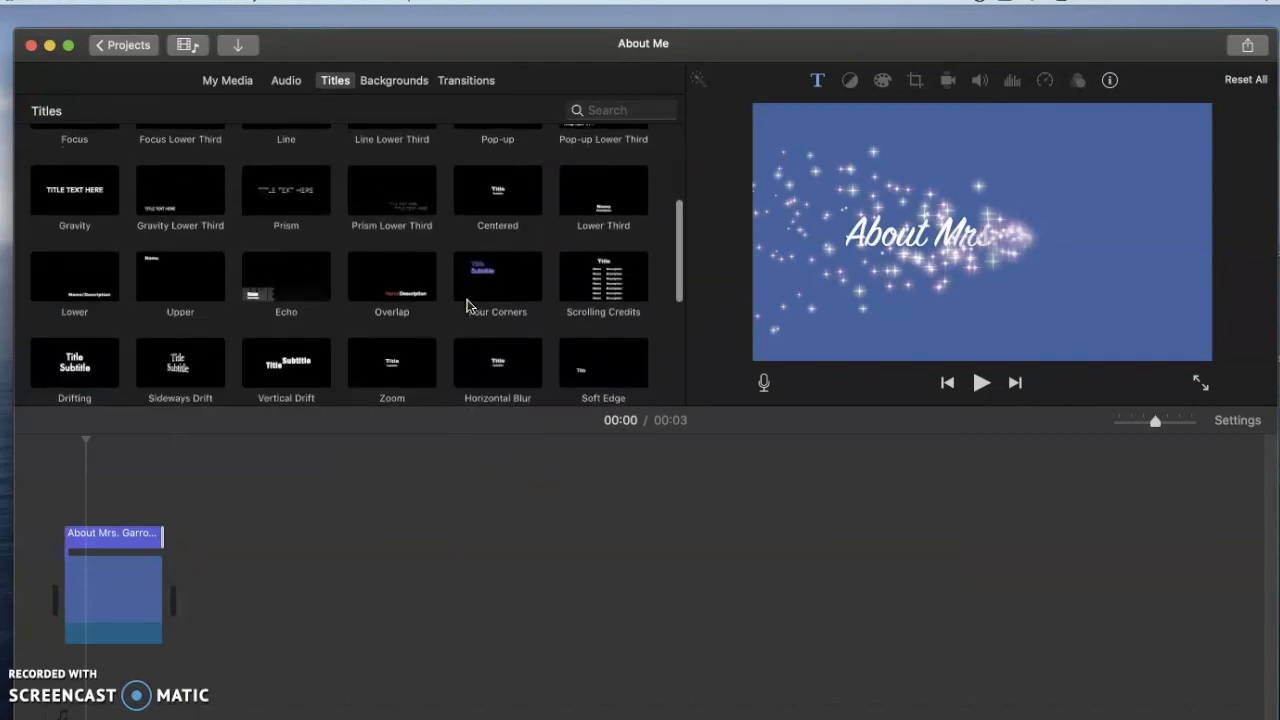
Step: Show the available map and solid-colour backgrounds for continuing the movie beyond the titled Blue clip
left_click(387, 81)
left_click_drag(428, 268, 146, 597)
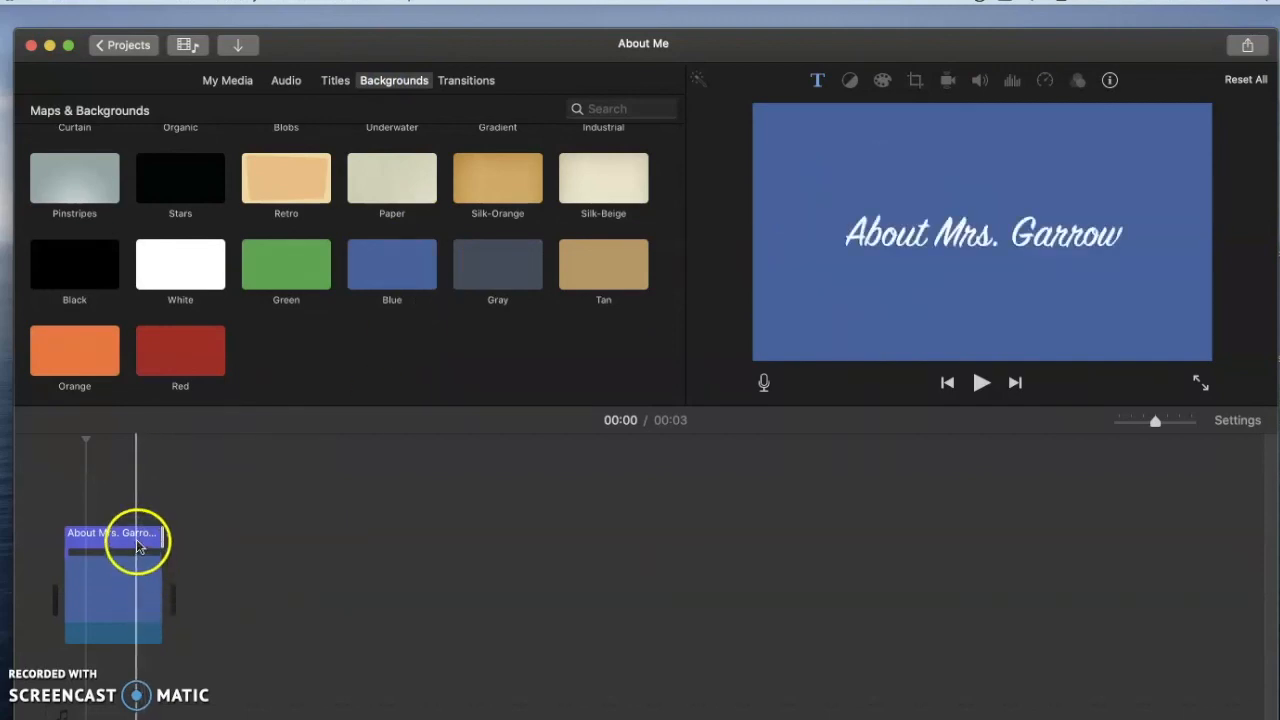